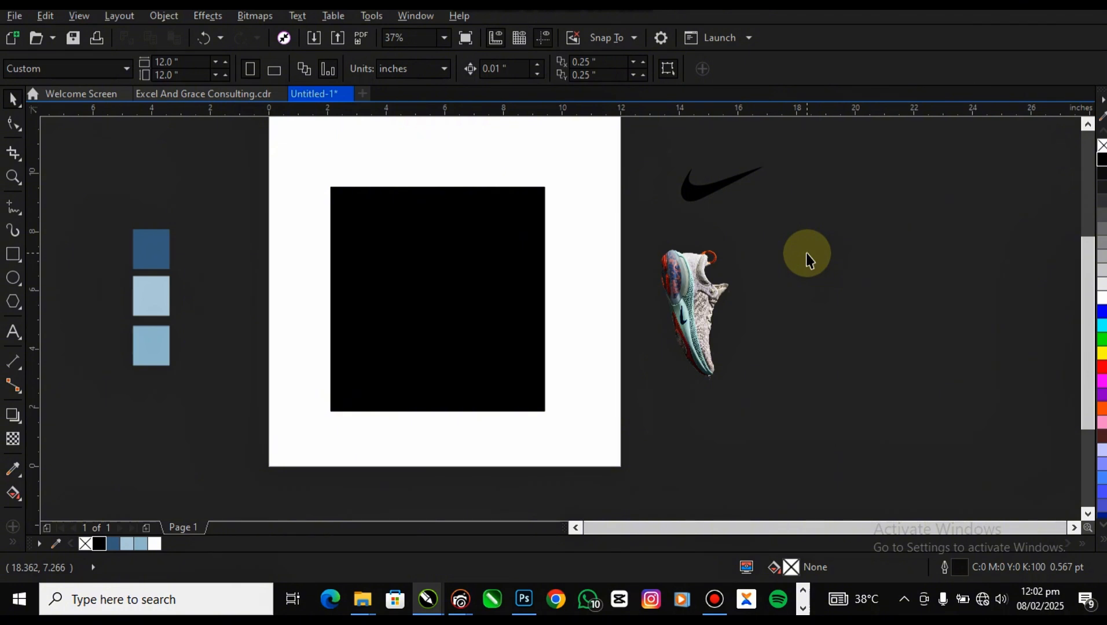
left_click(687, 304)
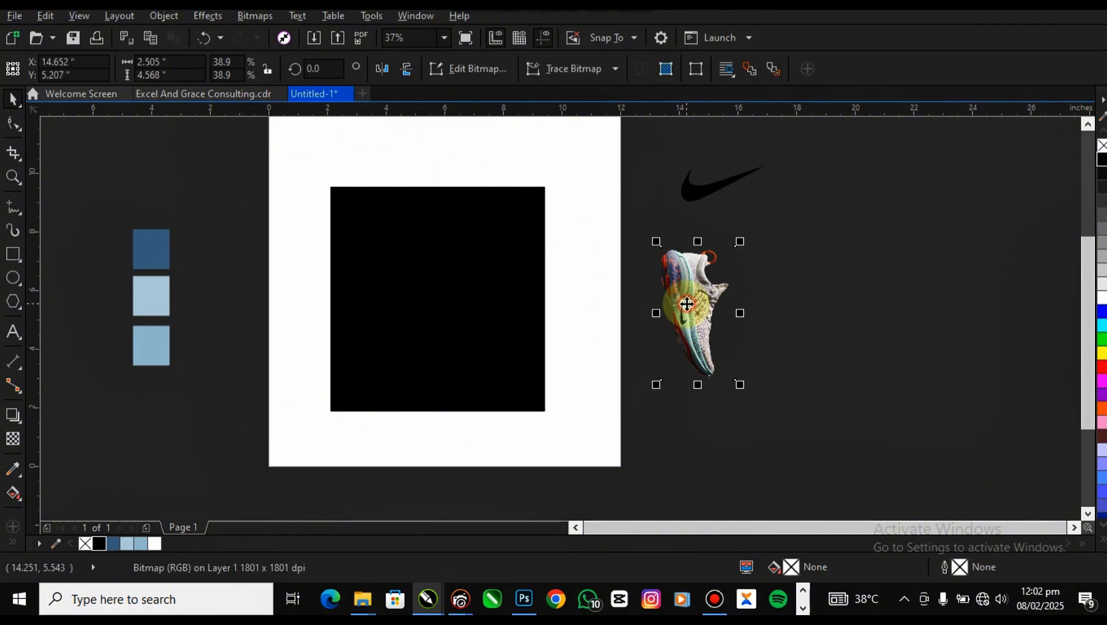
left_click_drag(653, 145, 810, 199)
left_click(718, 185)
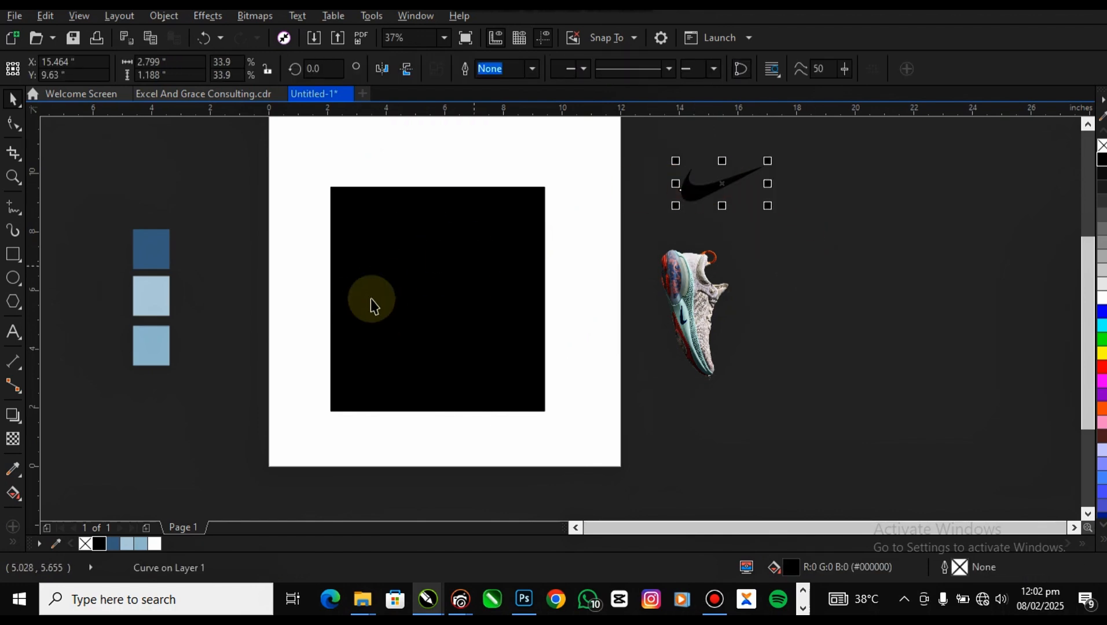
Center the black rectangle on the page
left_click(408, 265)
left_click_drag(444, 267, 449, 255)
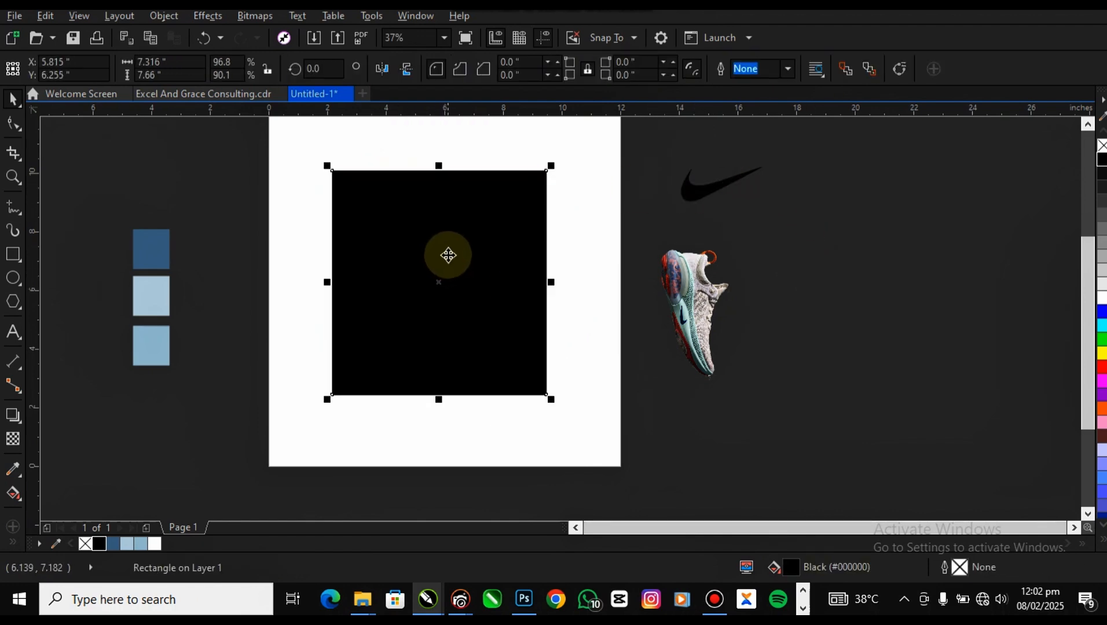
key("p")
left_click(566, 435)
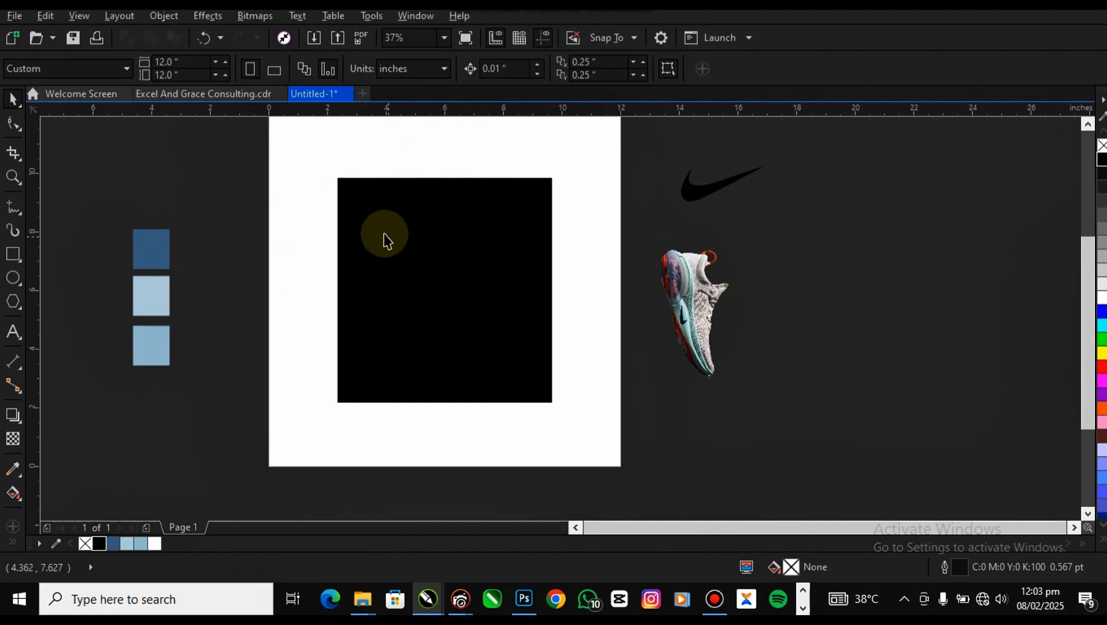
Give the black rectangle an interactive fountain fill running up from its lower part to its upper edge and make it elliptical
left_click(423, 261)
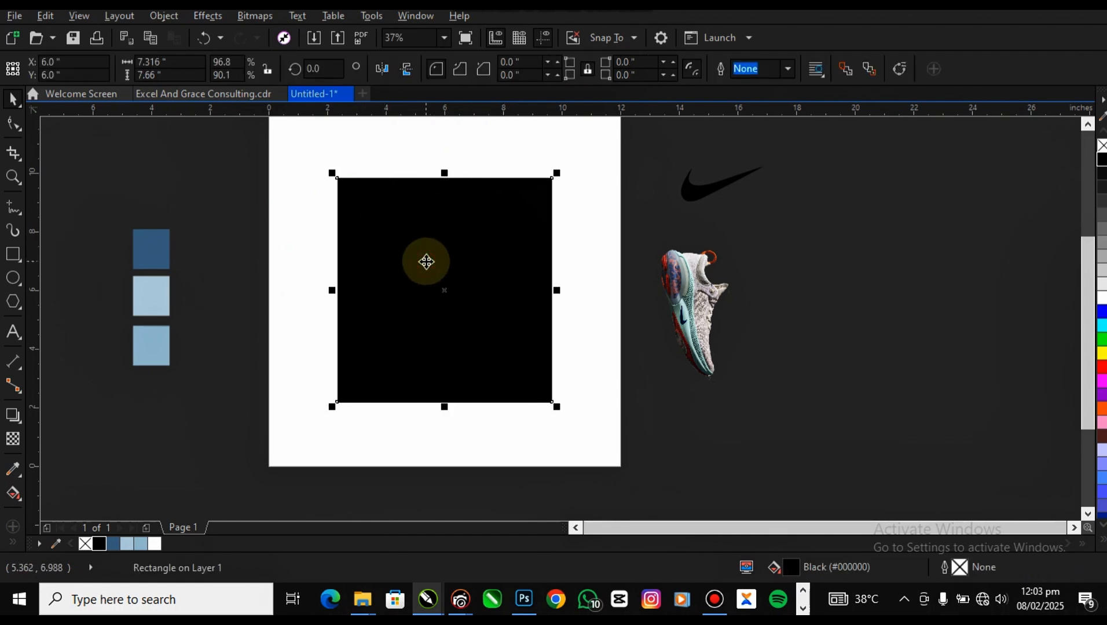
key("g")
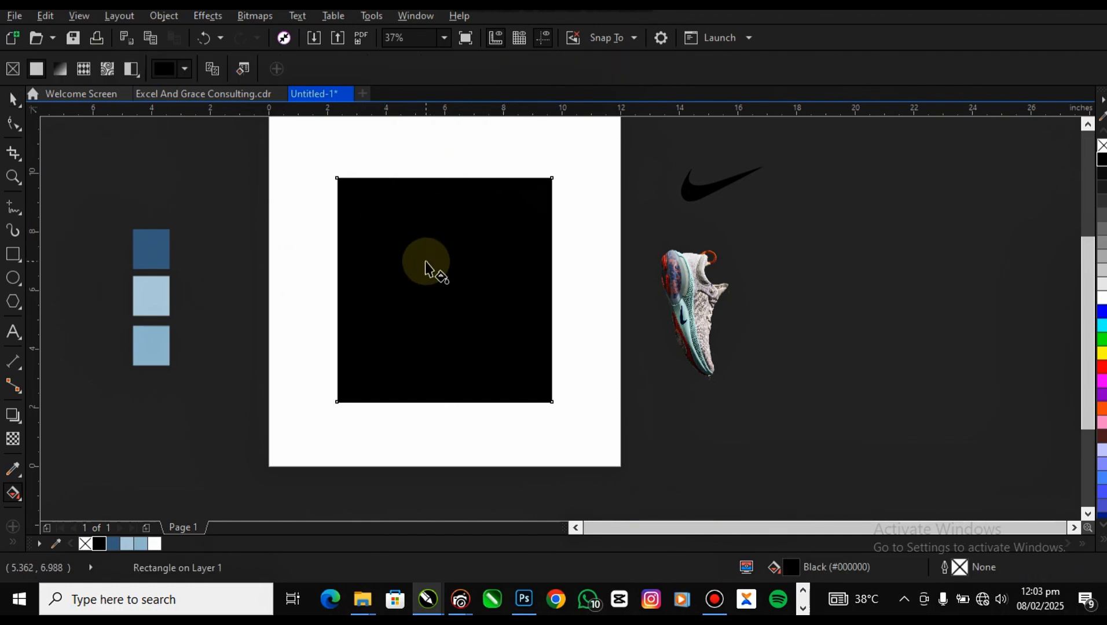
left_click_drag(434, 359, 433, 169)
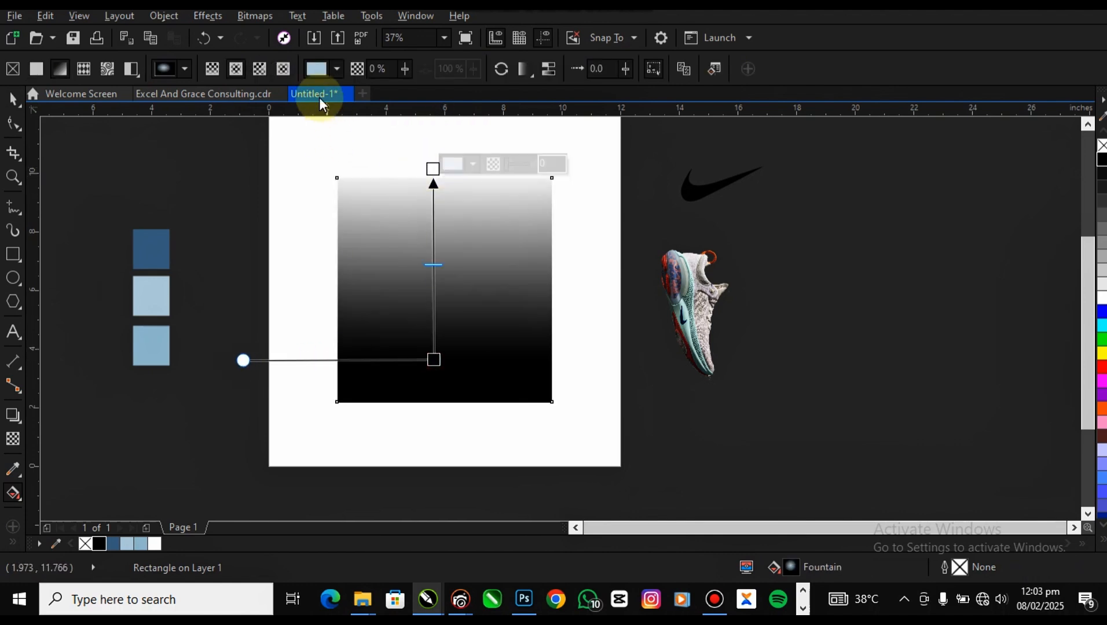
left_click(235, 69)
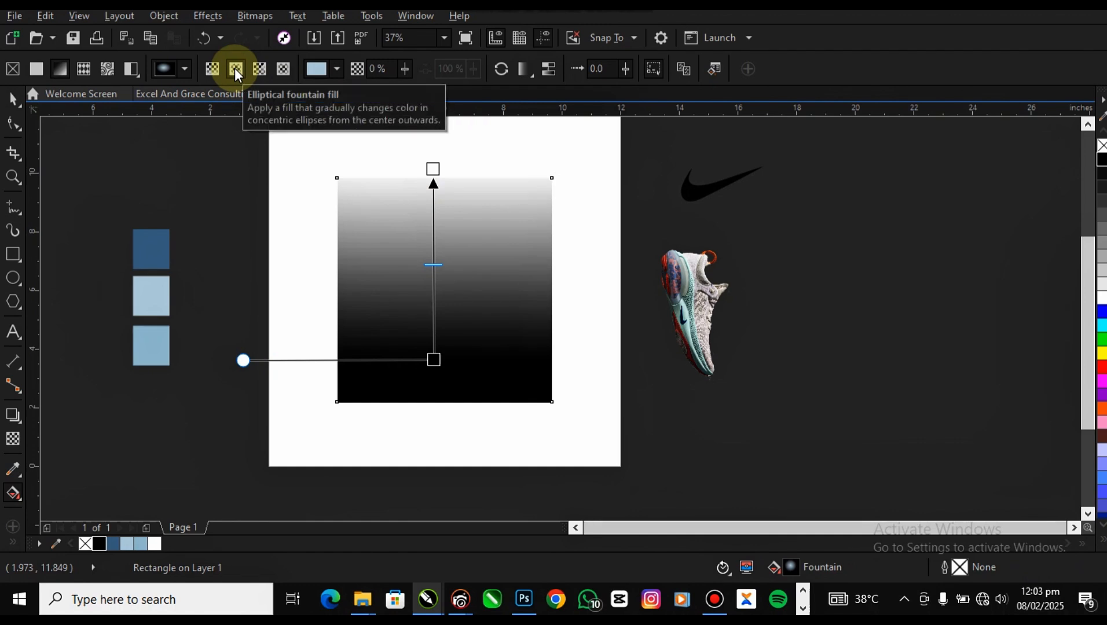
left_click(235, 68)
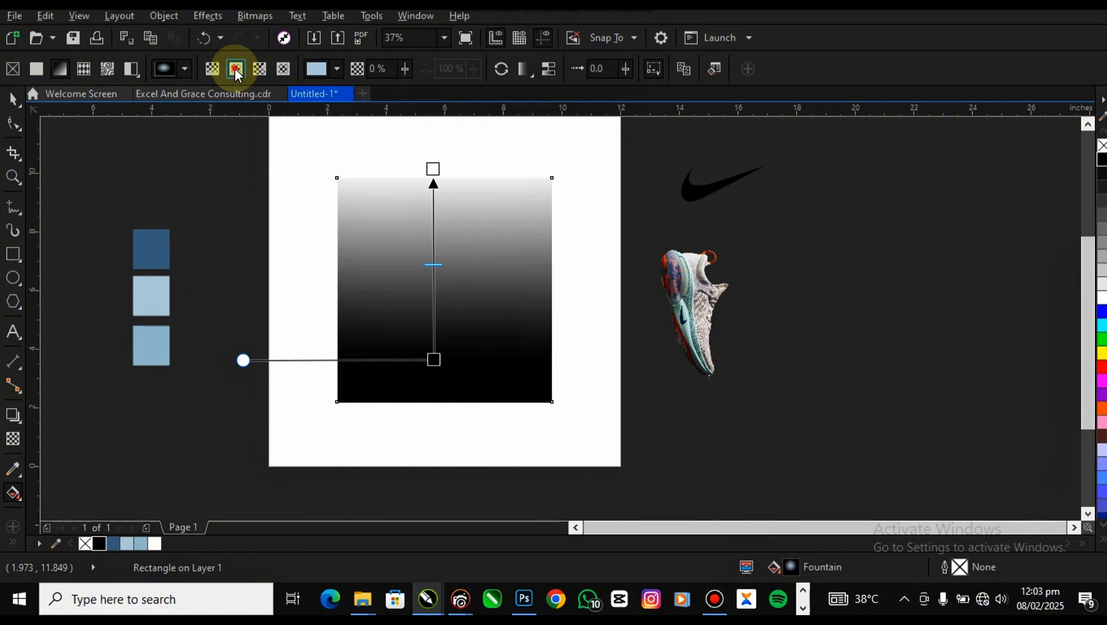
Set the gradient's starting color node to light blue #B8CEDC, sampled from the middle swatch beside the page
left_click(434, 360)
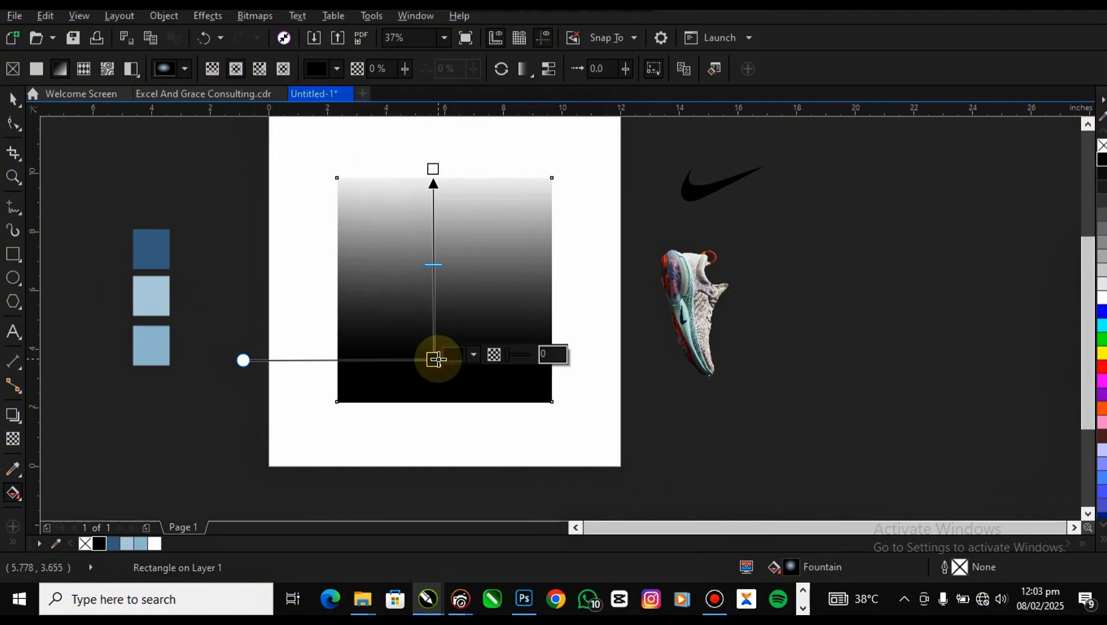
left_click(473, 355)
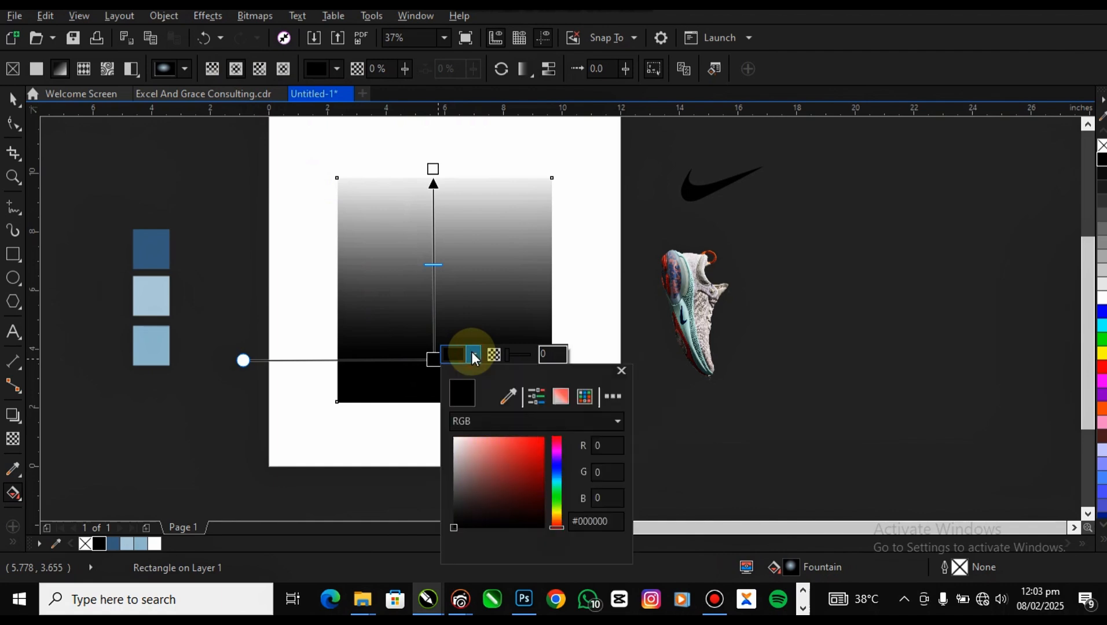
left_click(508, 397)
left_click(146, 293)
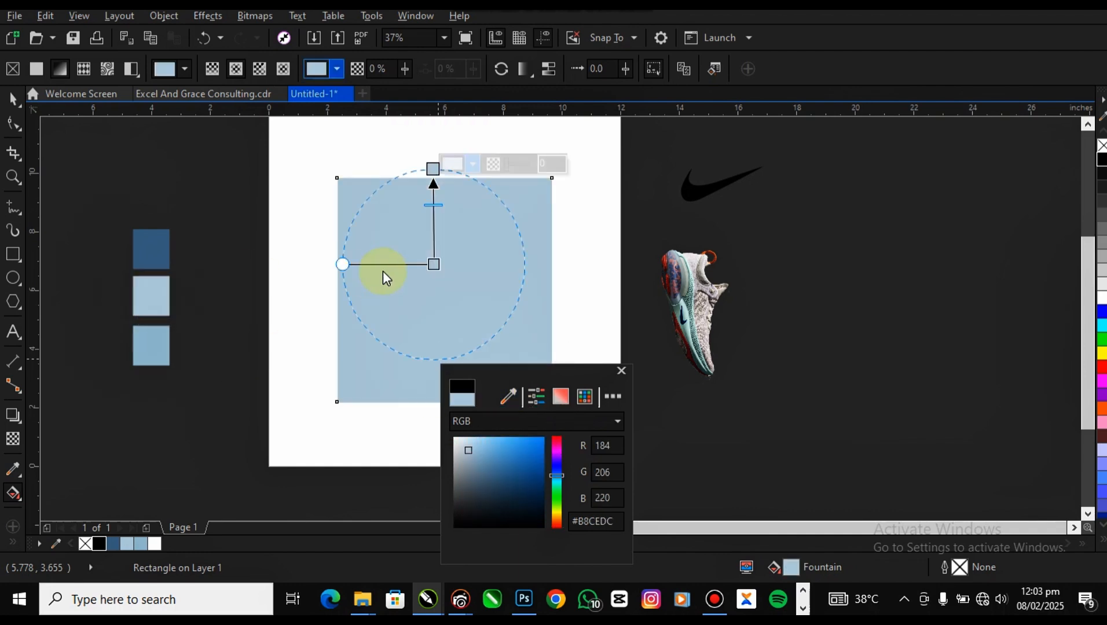
left_click(434, 265)
Set the gradient's outer color node to the dark blue sampled from the uppermost swatch
left_click(433, 169)
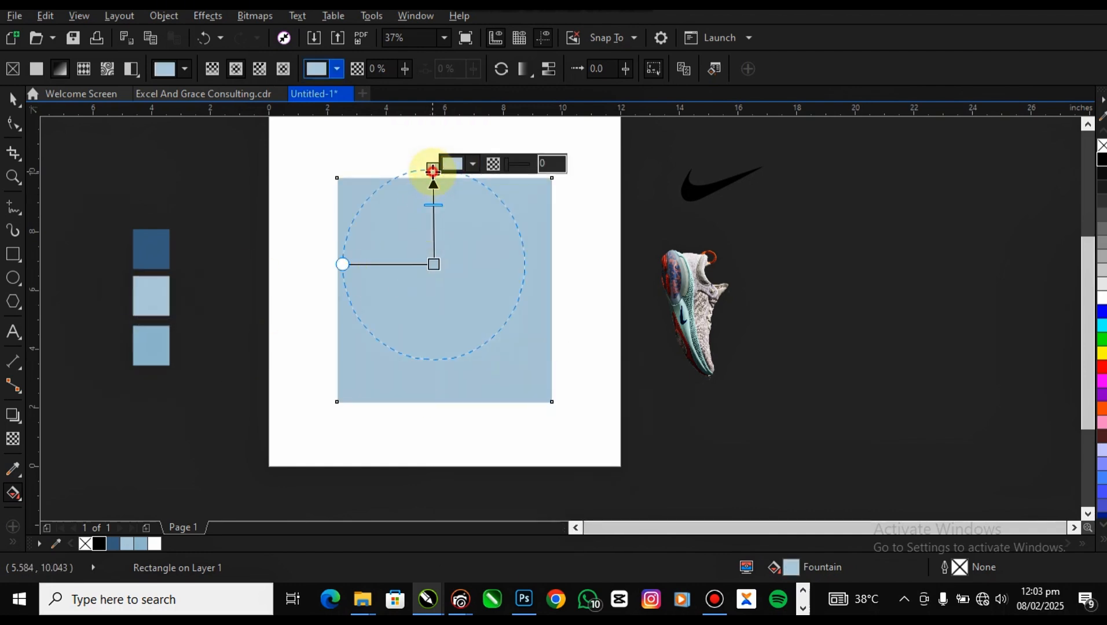
left_click(472, 164)
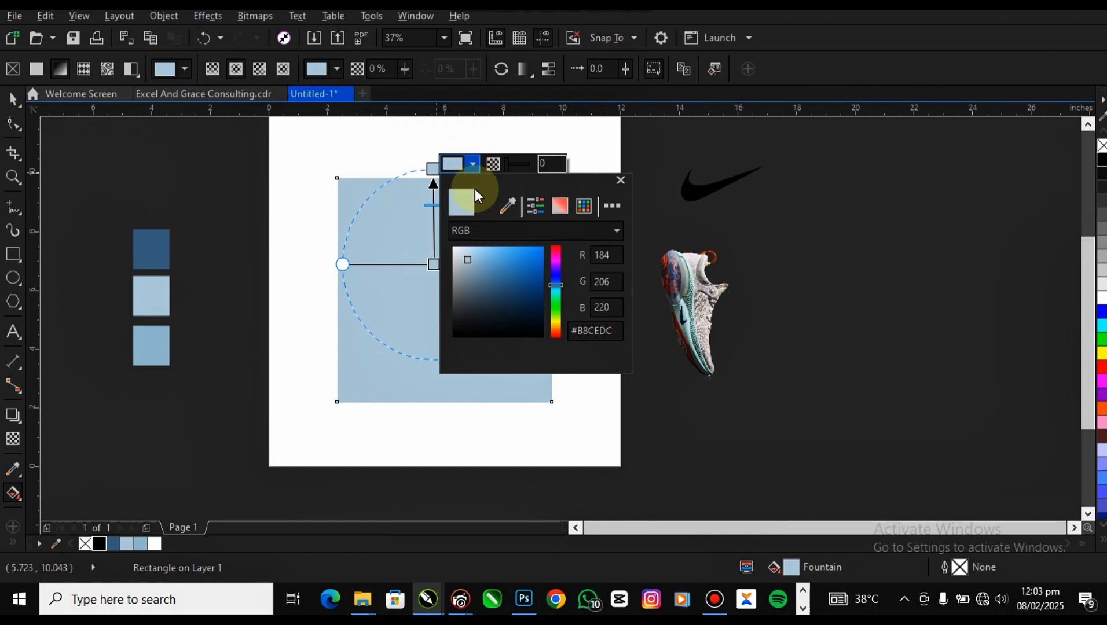
left_click(509, 207)
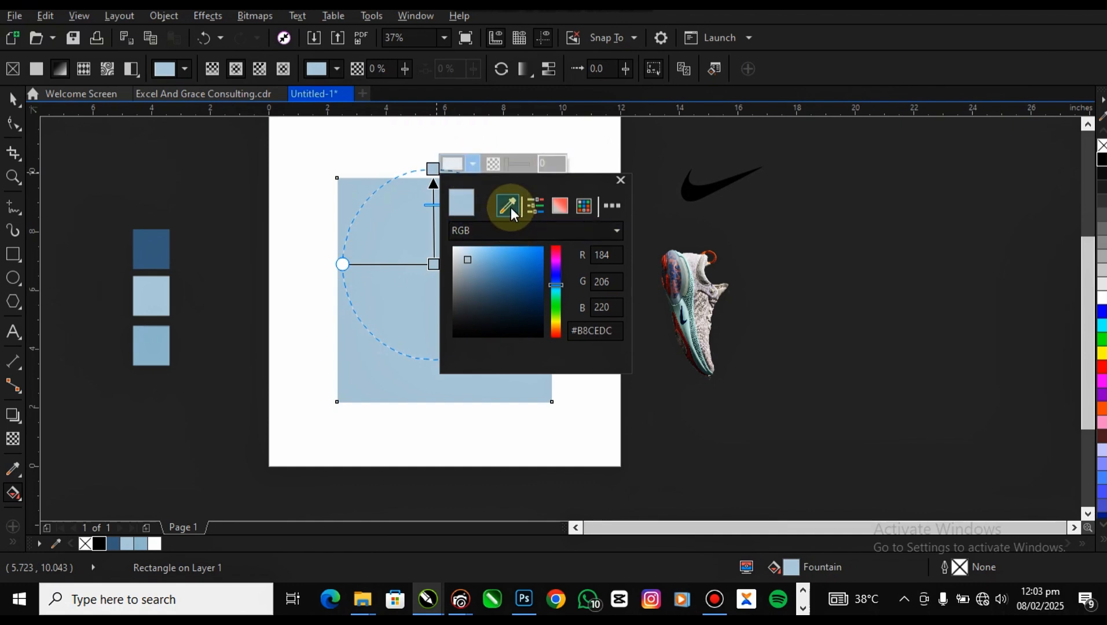
left_click(163, 240)
Move the gradient's center to the rectangle's center, extend its radius just beyond the upper edge, and shift the midpoint inward
left_click(434, 254)
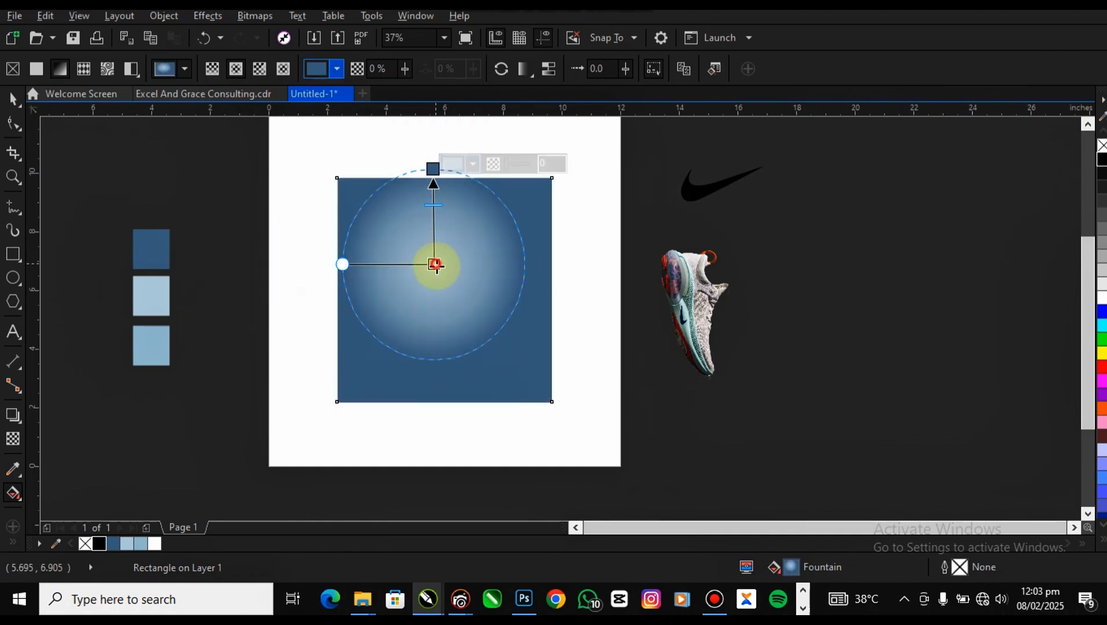
left_click_drag(434, 258, 444, 289)
left_click_drag(433, 168, 445, 161)
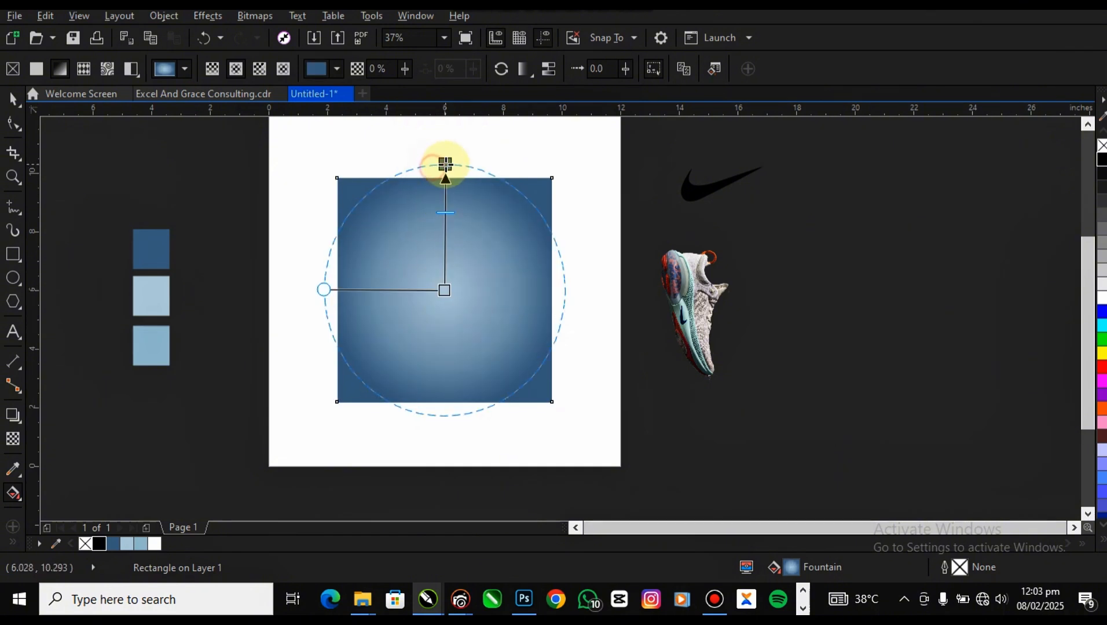
left_click_drag(445, 212, 449, 236)
left_click(444, 291)
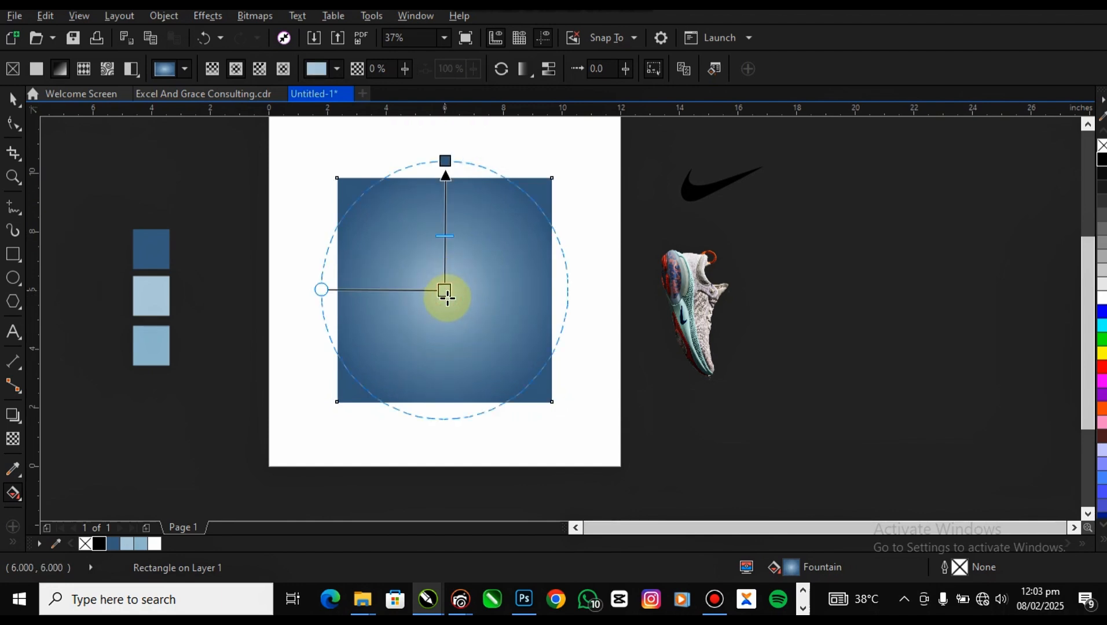
left_click_drag(444, 292, 444, 297)
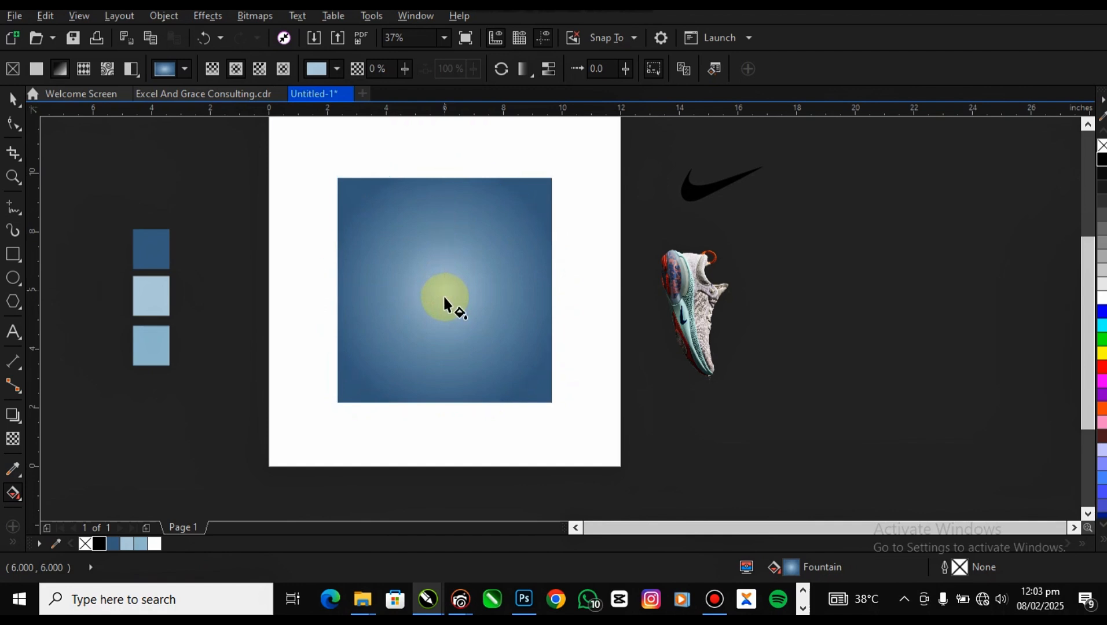
left_click(14, 101)
scroll(494, 269, "up", 2)
scroll(393, 269, "down", 2)
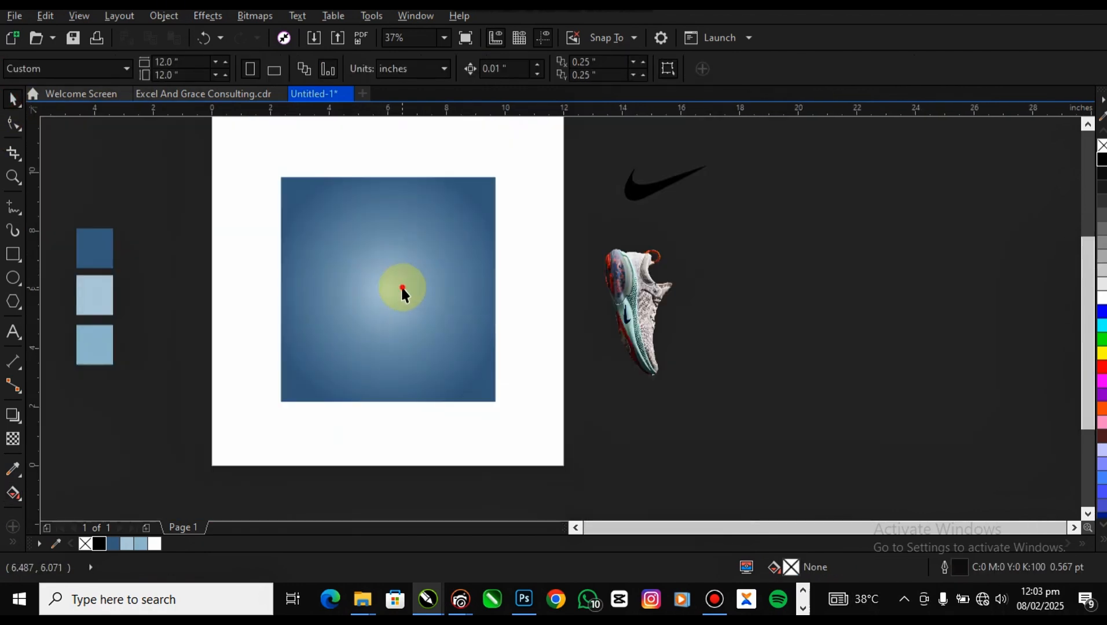
left_click(400, 288)
left_click(595, 357)
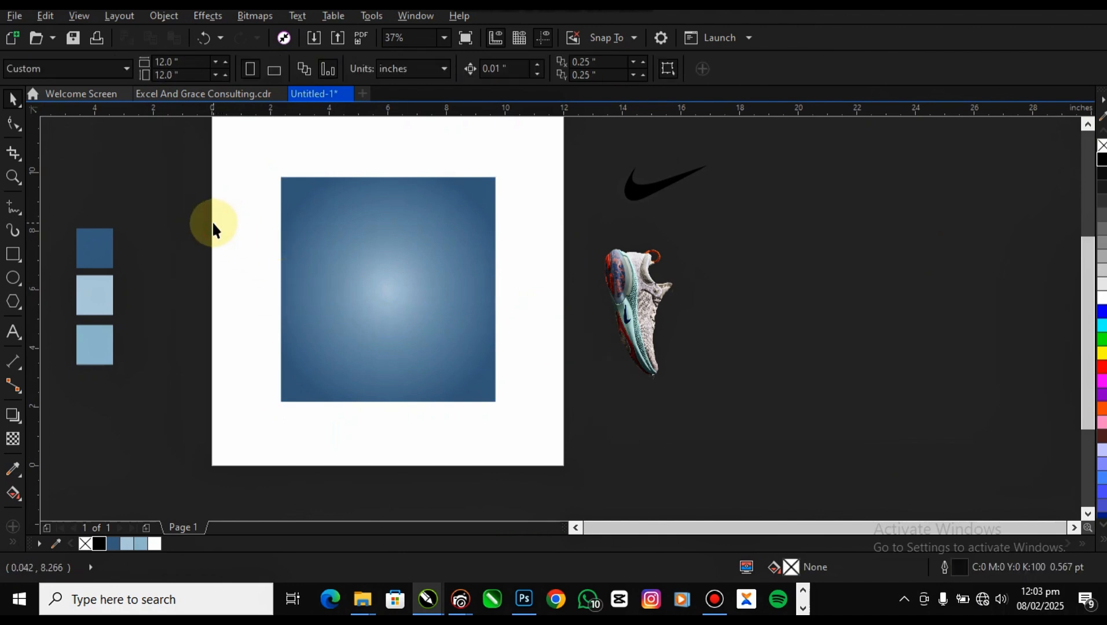
Add the artistic text "nike" on the page beside the blue rectangle
left_click(14, 330)
left_click(245, 301)
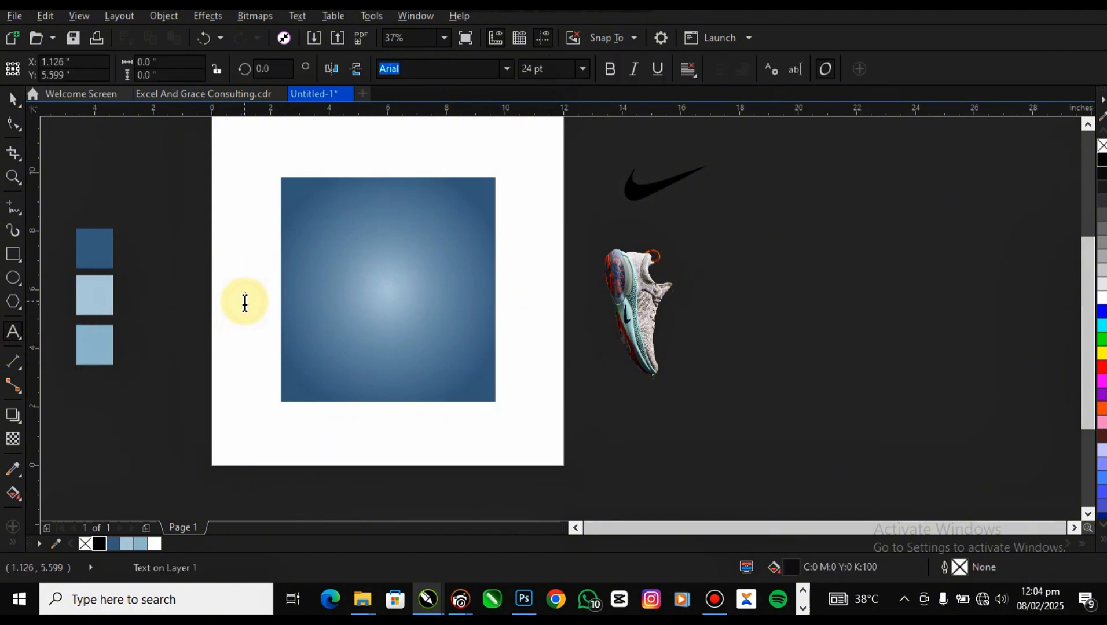
type("nike")
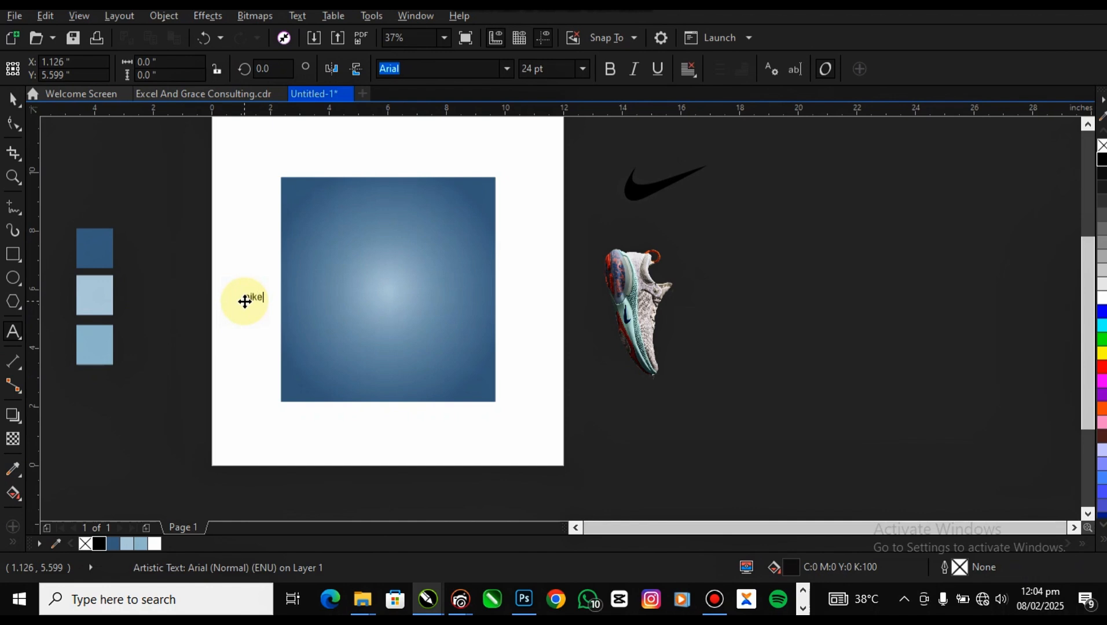
left_click(13, 99)
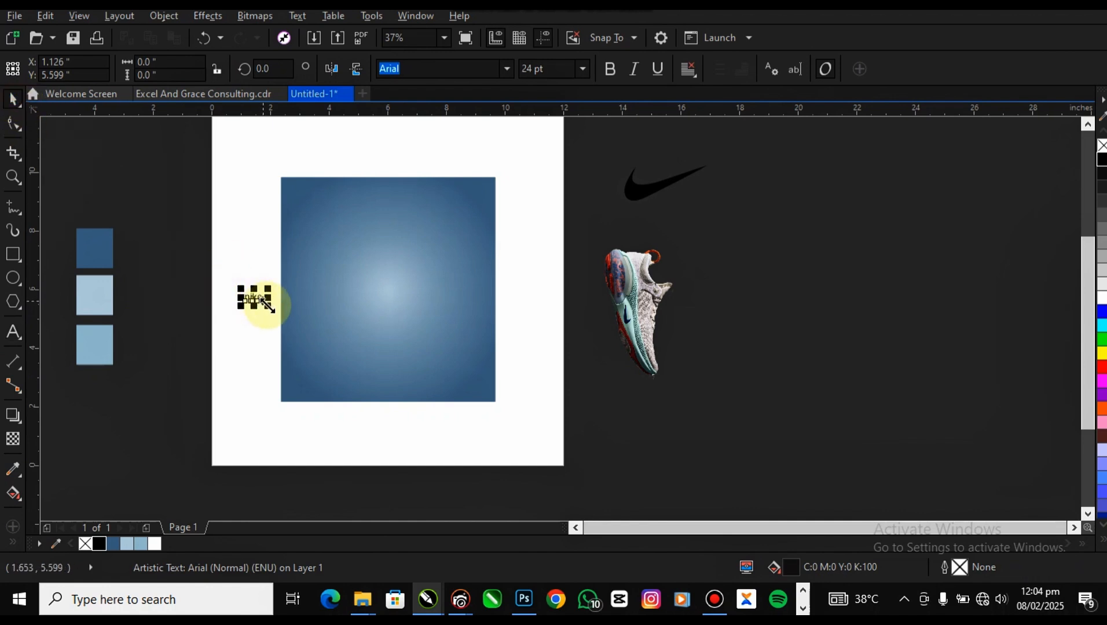
Enlarge the "nike" text to about 4.7 inches wide and place it at the center of the rectangle
left_click_drag(270, 308, 328, 324)
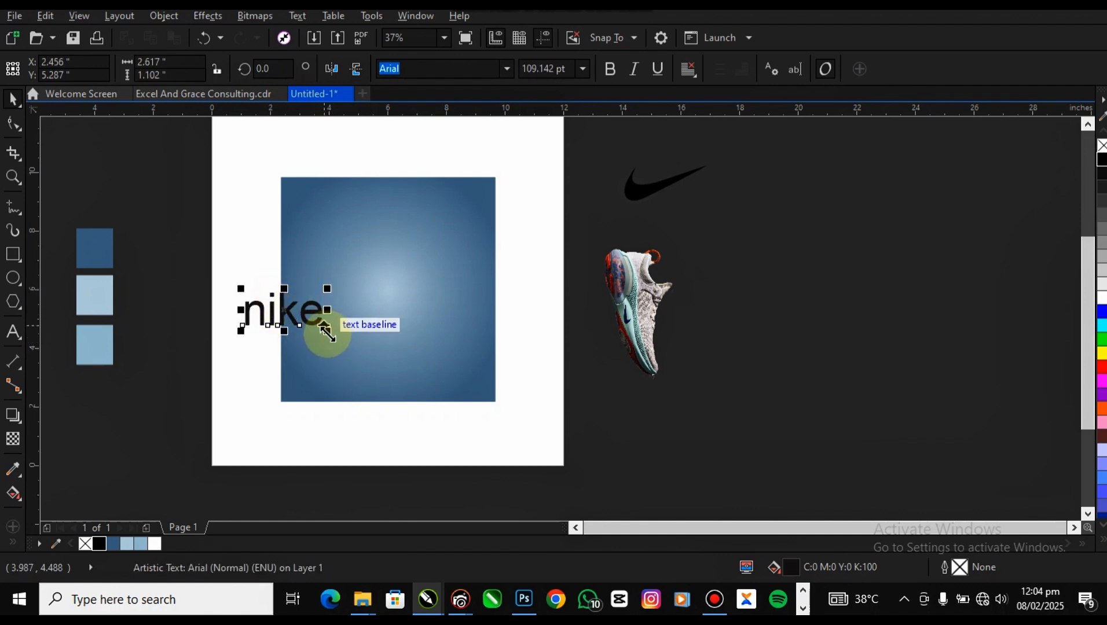
left_click_drag(328, 331, 344, 376)
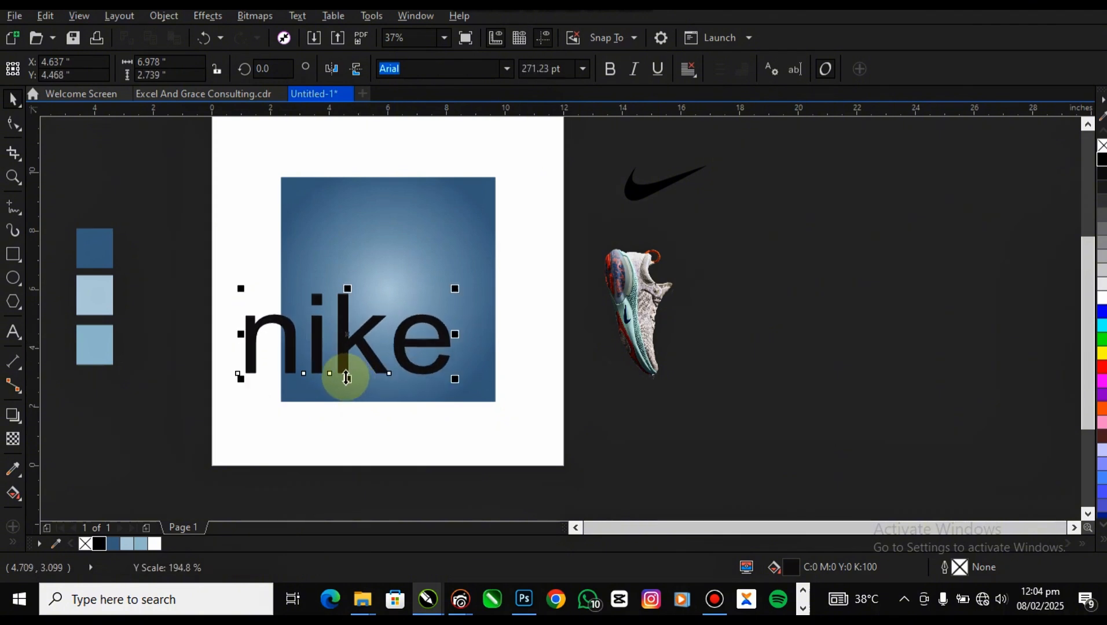
key("ctrl+z")
key("ctrl+z")
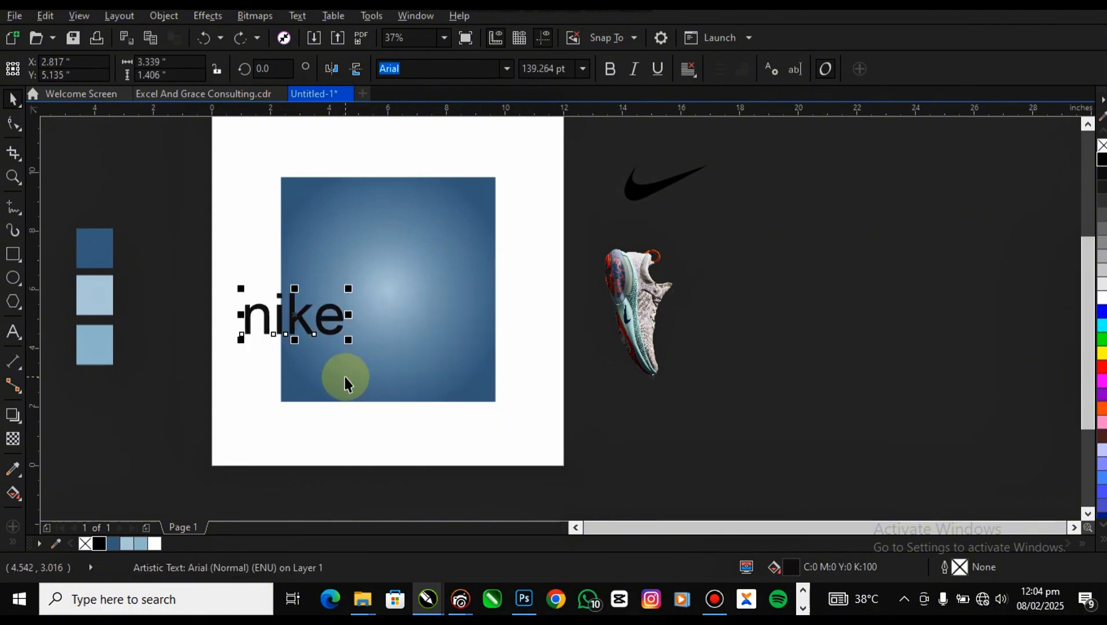
left_click_drag(348, 340, 387, 358)
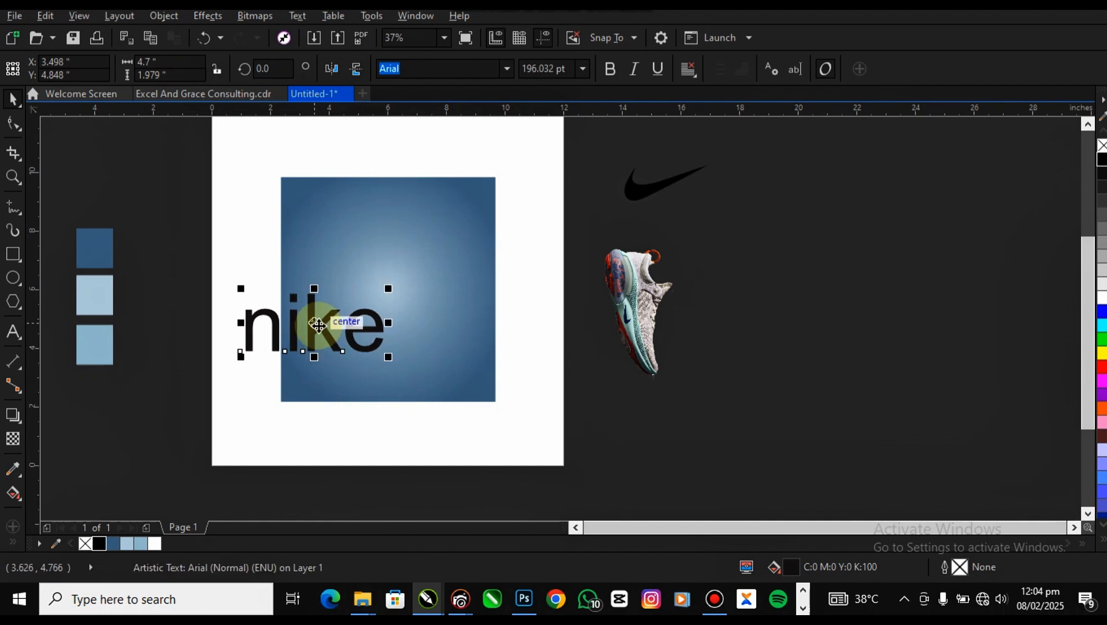
left_click_drag(318, 326, 385, 293)
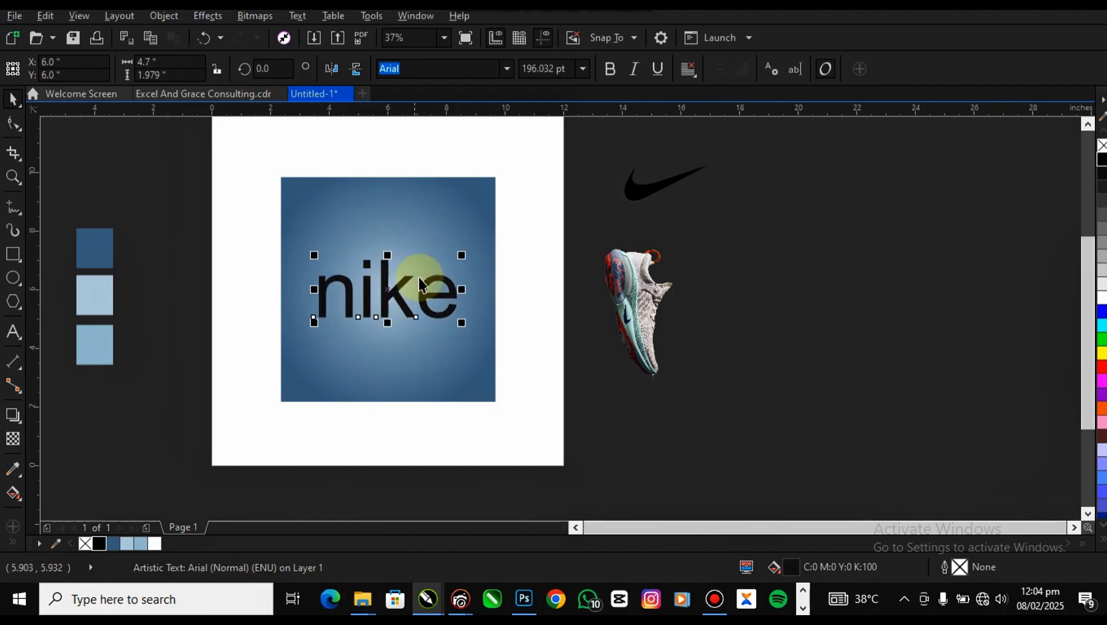
Change the "nike" text's font to Bison Bold (Italic)
scroll(419, 278, "up", 2)
left_click(507, 68)
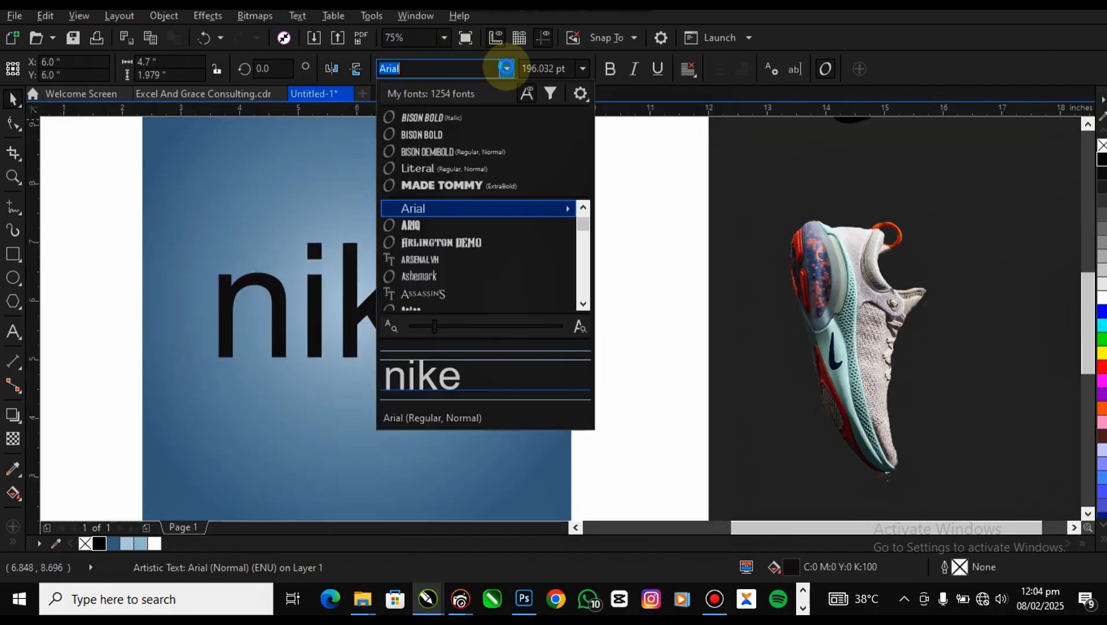
left_click(449, 118)
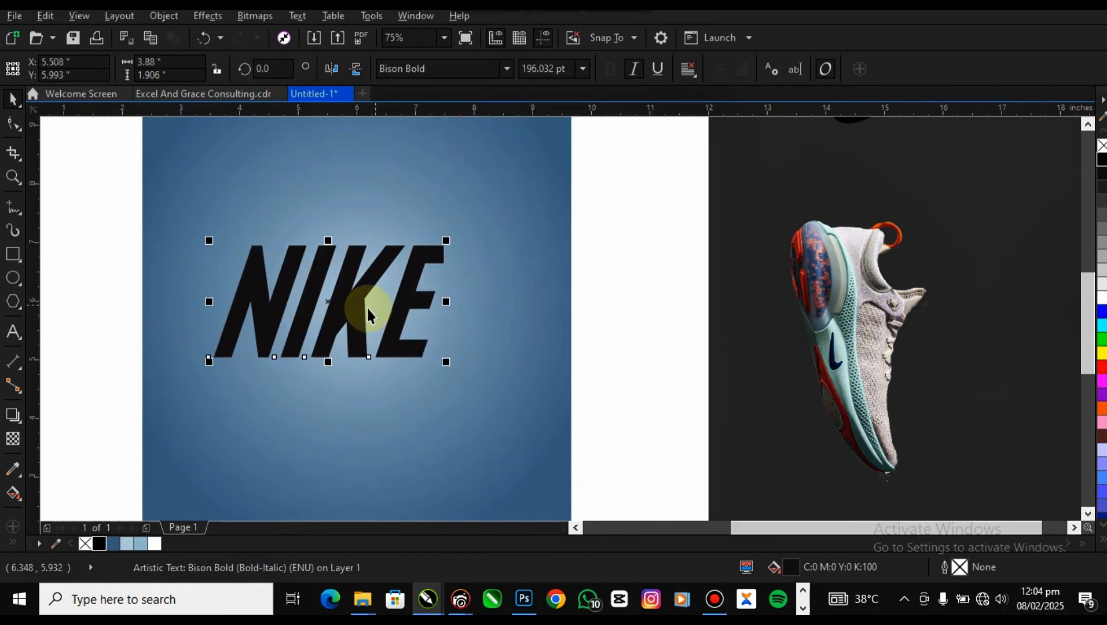
Move the restyled NIKE text slightly sideways so it sits centered on the blue rectangle again
scroll(367, 307, "up", 2)
scroll(339, 299, "down", 4)
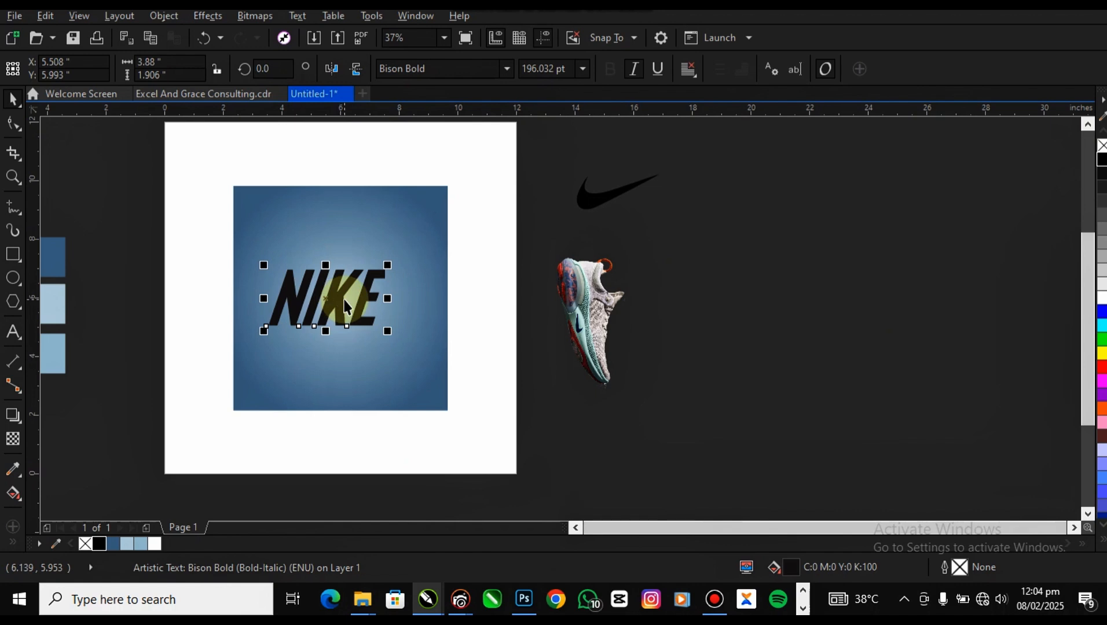
left_click_drag(344, 307, 359, 306)
left_click(477, 366)
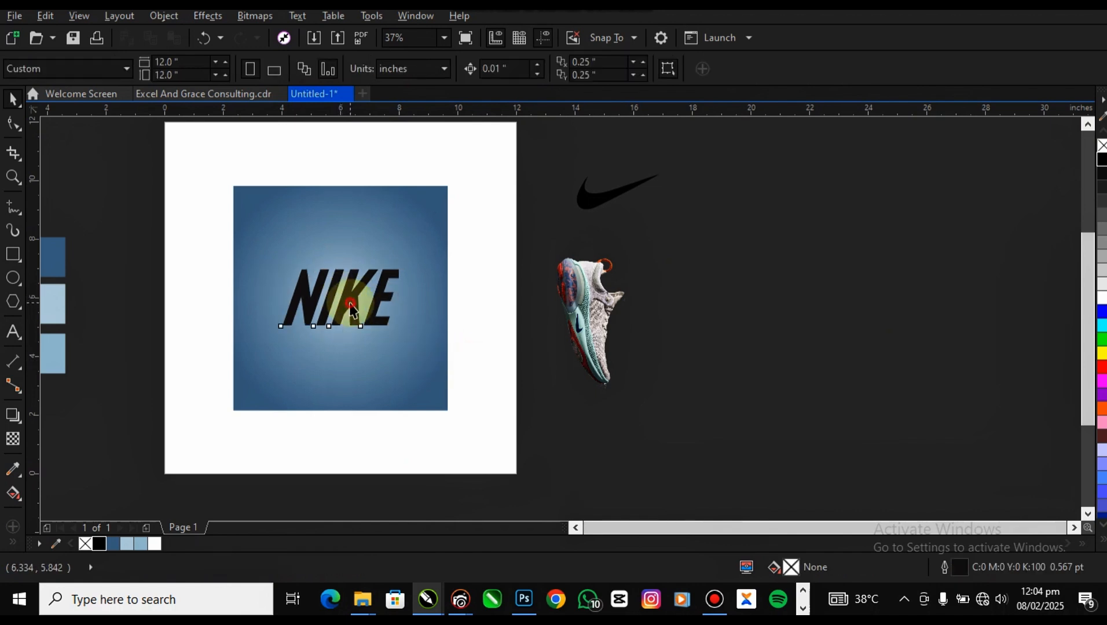
Fill the NIKE text with white
left_click(352, 307)
left_click(1101, 298)
left_click(786, 390)
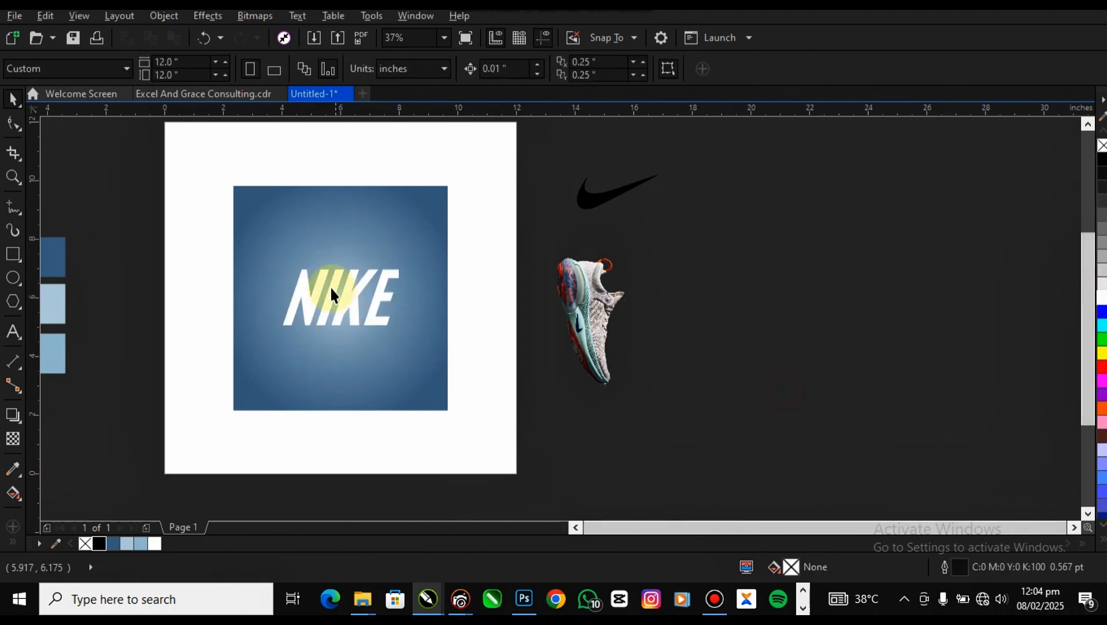
scroll(331, 286, "up", 1)
left_click(346, 284)
scroll(347, 238, "down", 1)
left_click(269, 367)
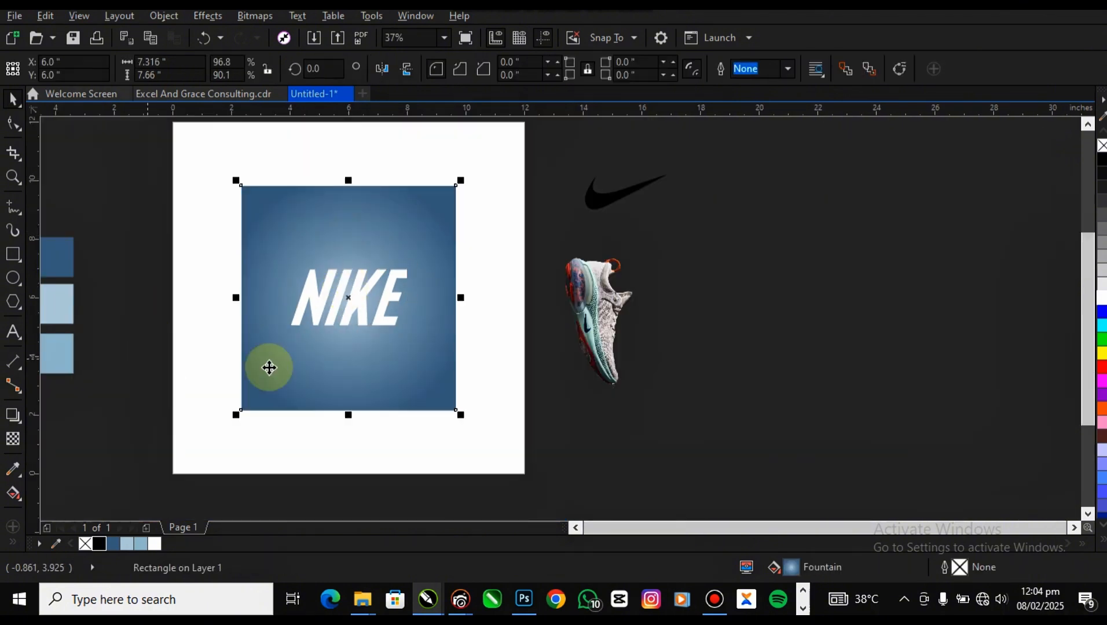
Tighten the blue square's radial gradient slightly by pulling its midpoint and outer color node toward the center
key("g")
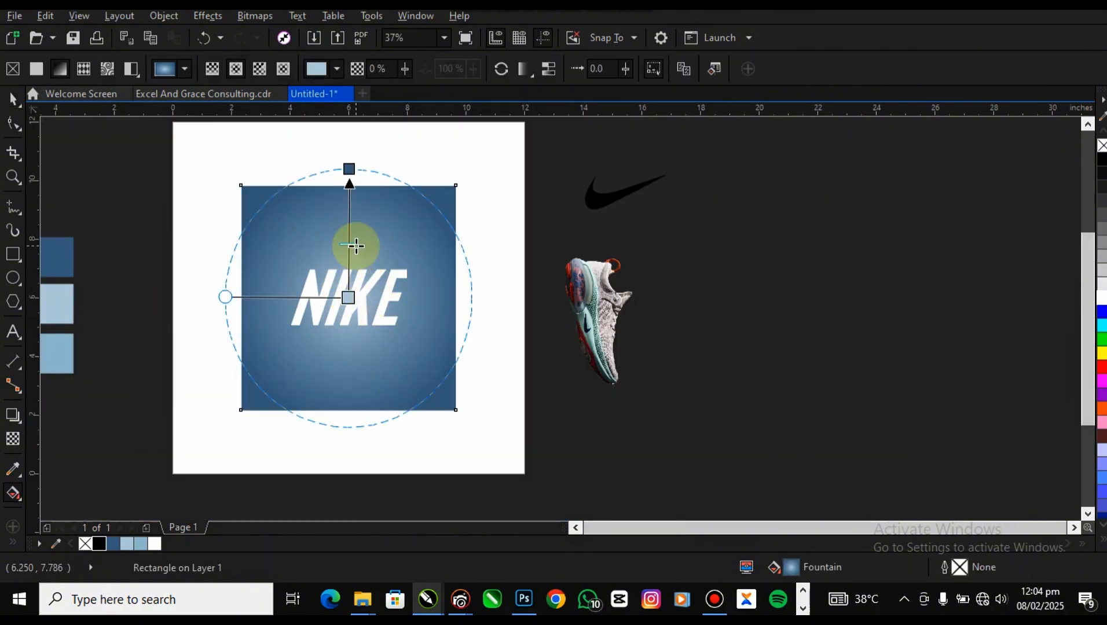
left_click_drag(355, 244, 354, 252)
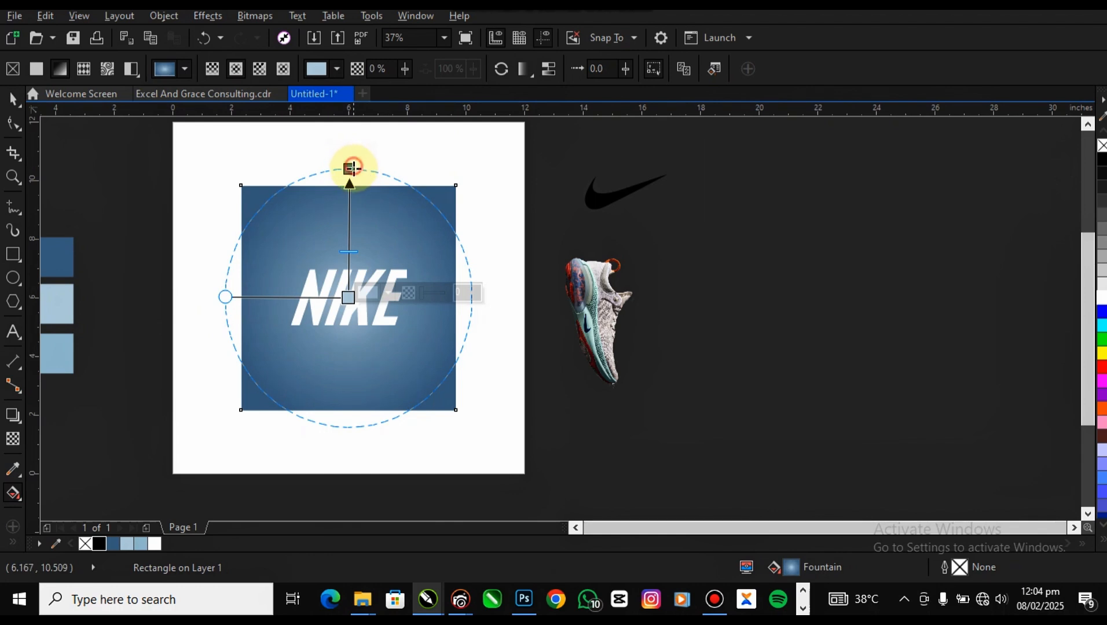
left_click_drag(353, 165, 351, 173)
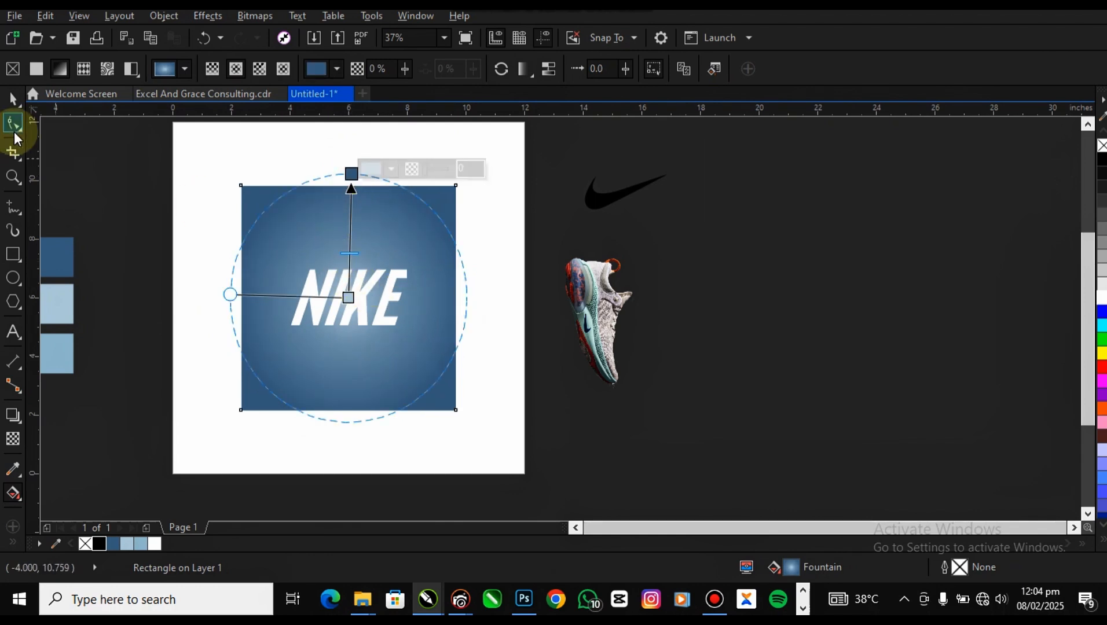
left_click(13, 99)
left_click(531, 380)
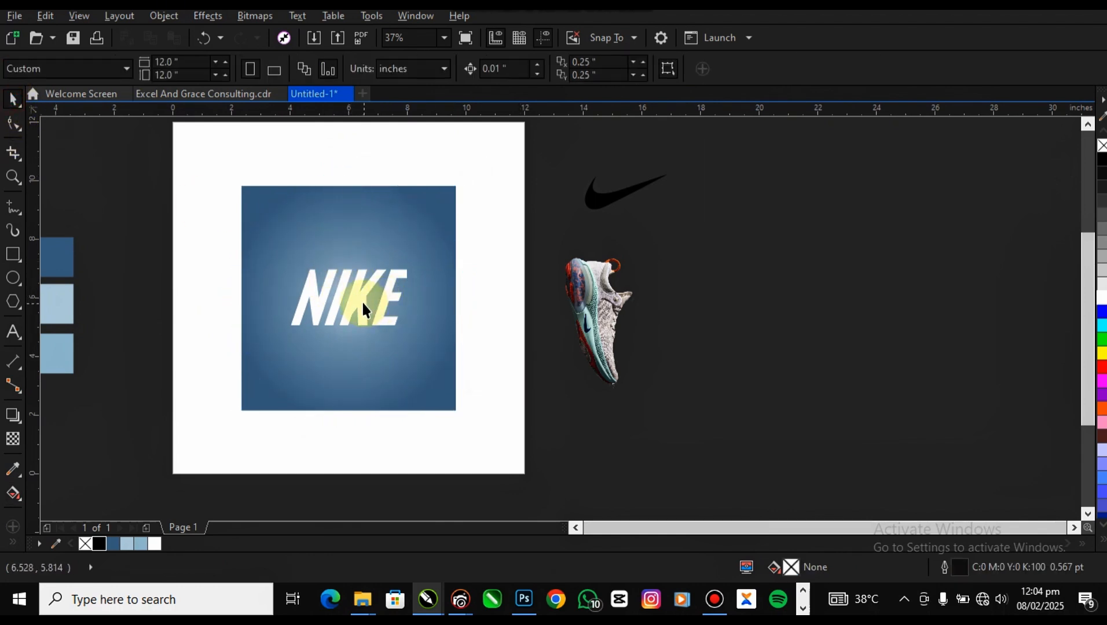
Enlarge the NIKE text about its center to about 4.6 inches wide and move the shoe image onto it
left_click(360, 300)
left_click_drag(411, 333, 420, 338)
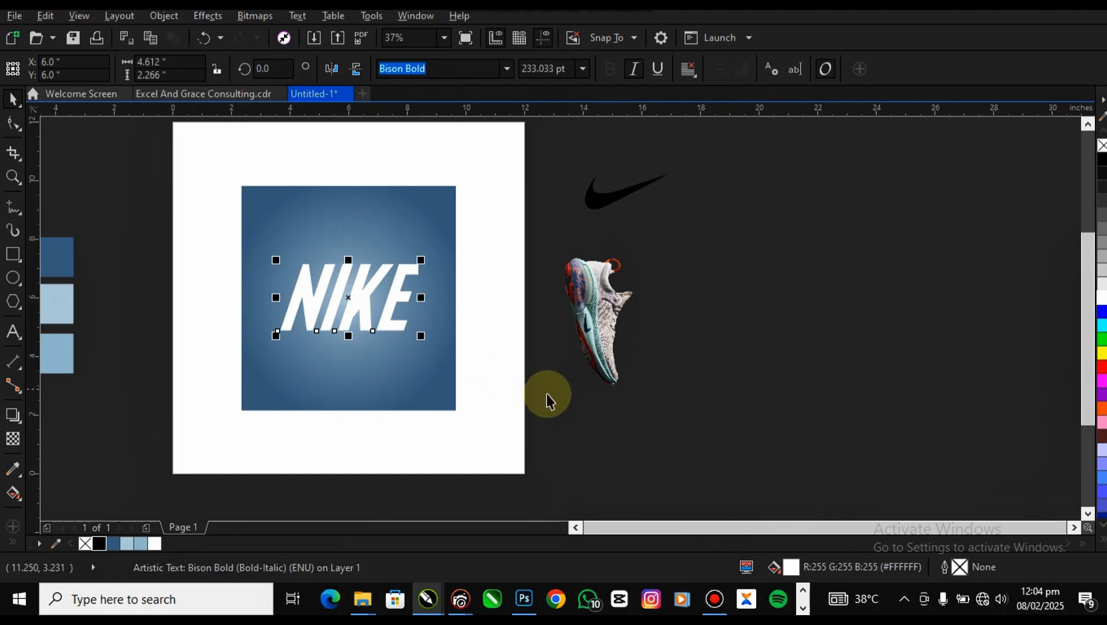
left_click(608, 365)
left_click_drag(600, 281, 354, 296)
scroll(354, 298, "up", 1)
scroll(353, 298, "down", 1)
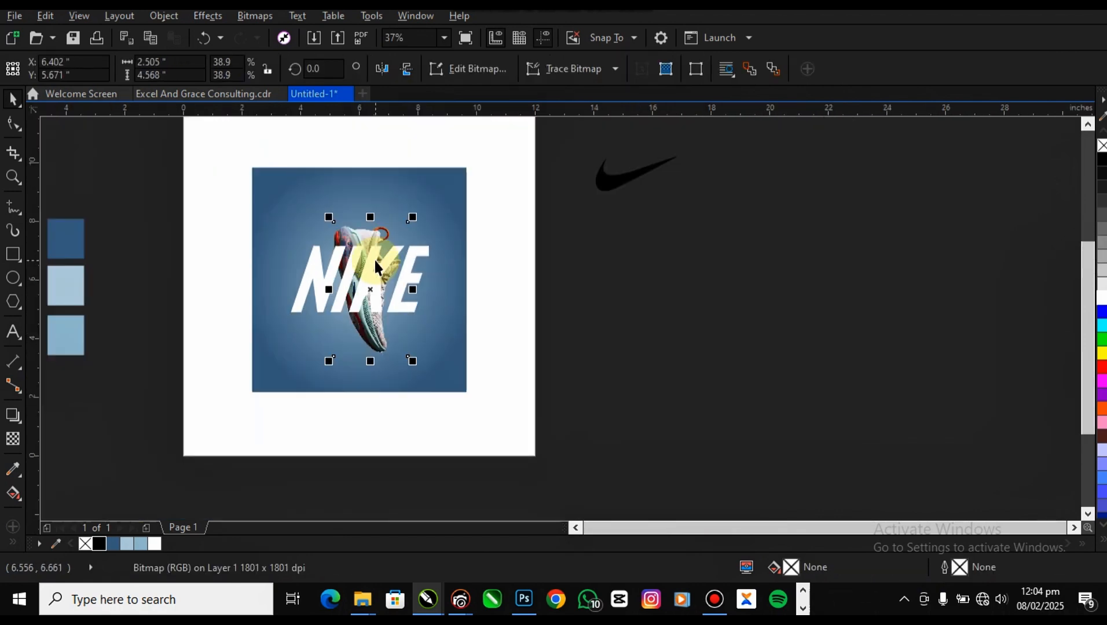
Enlarge the shoe image about its center to about 2.67 by 4.87 inches and bring it in front of the NIKE text
scroll(362, 247, "up", 1)
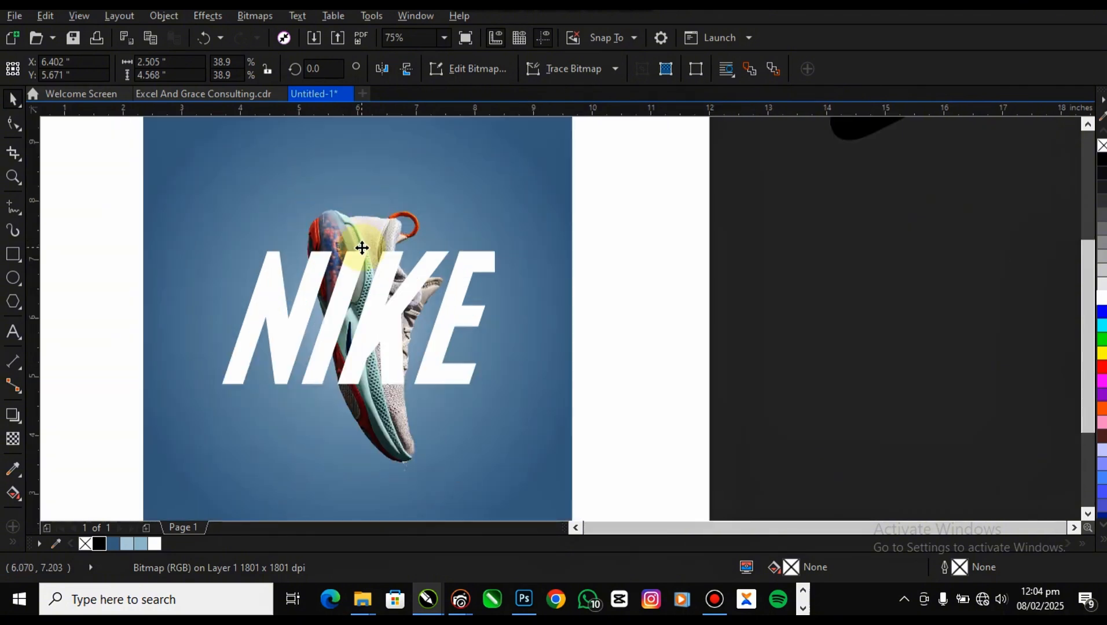
scroll(362, 248, "down", 1)
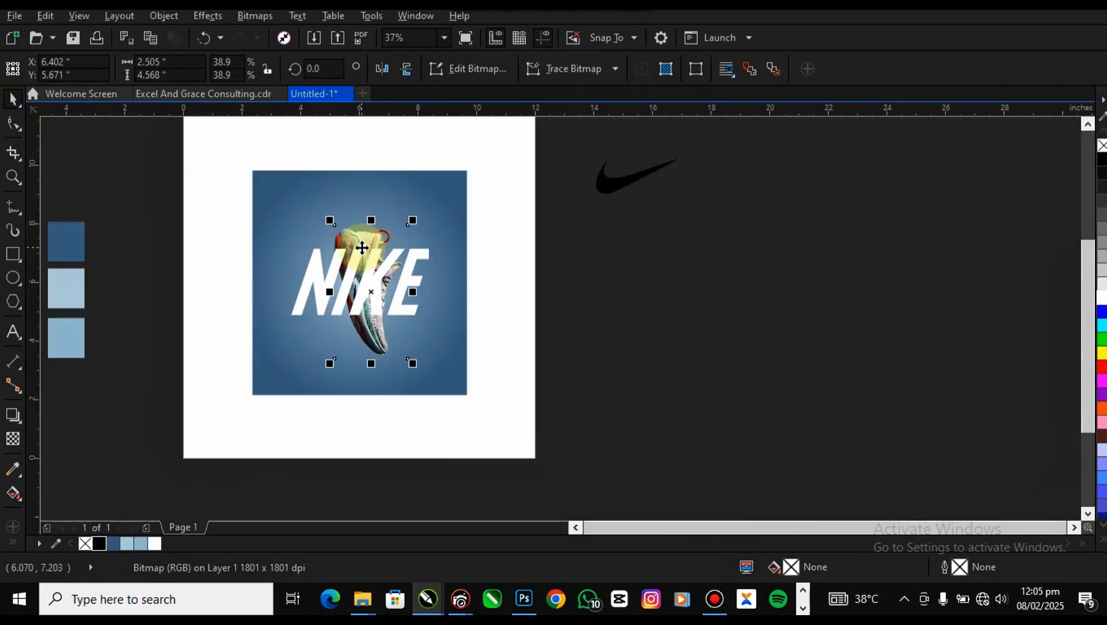
scroll(361, 248, "up", 1)
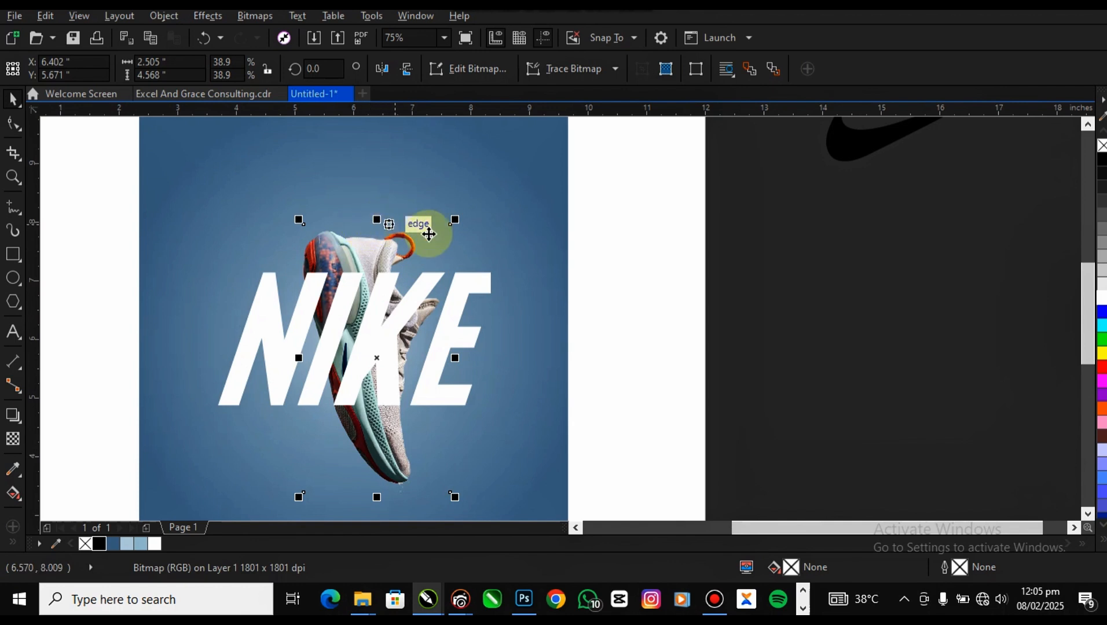
left_click_drag(455, 221, 461, 209)
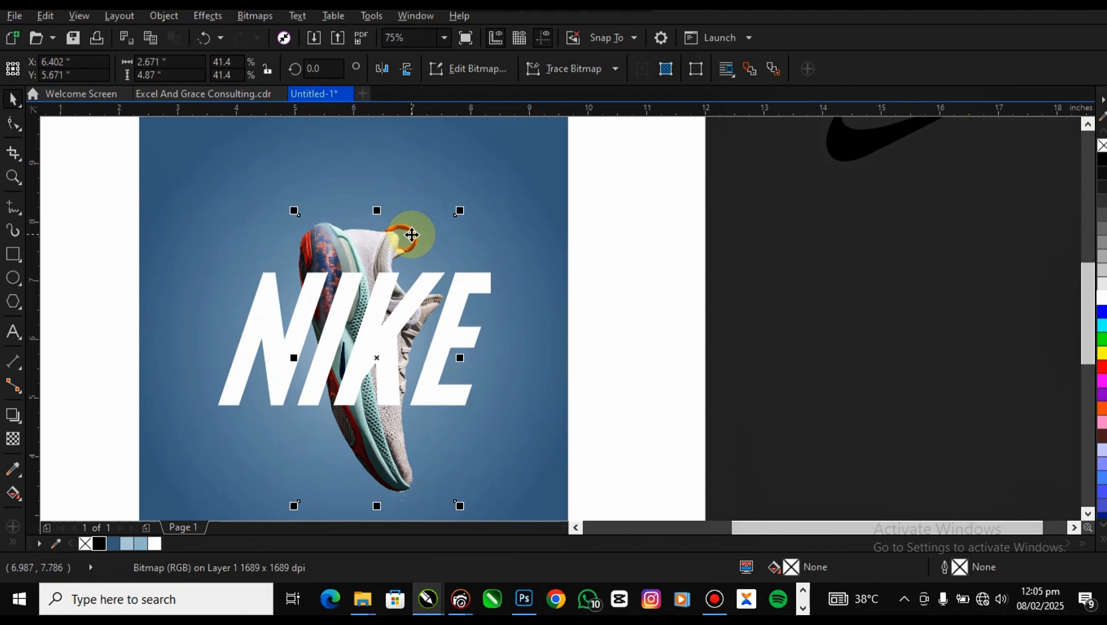
key("shift+Page_Up")
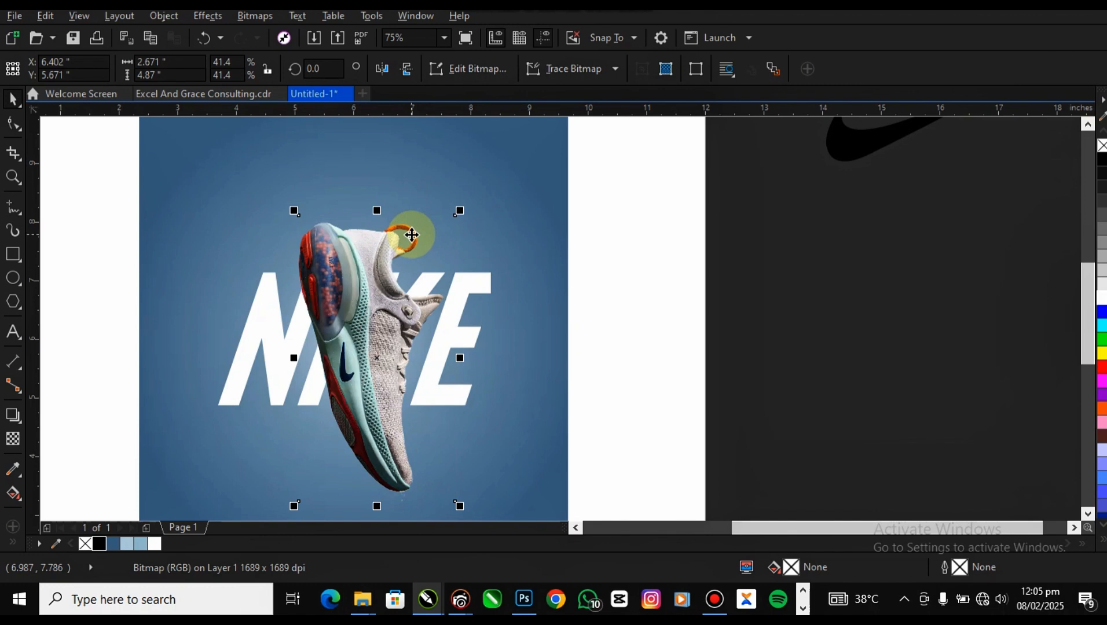
scroll(411, 234, "down", 2)
left_click(568, 297)
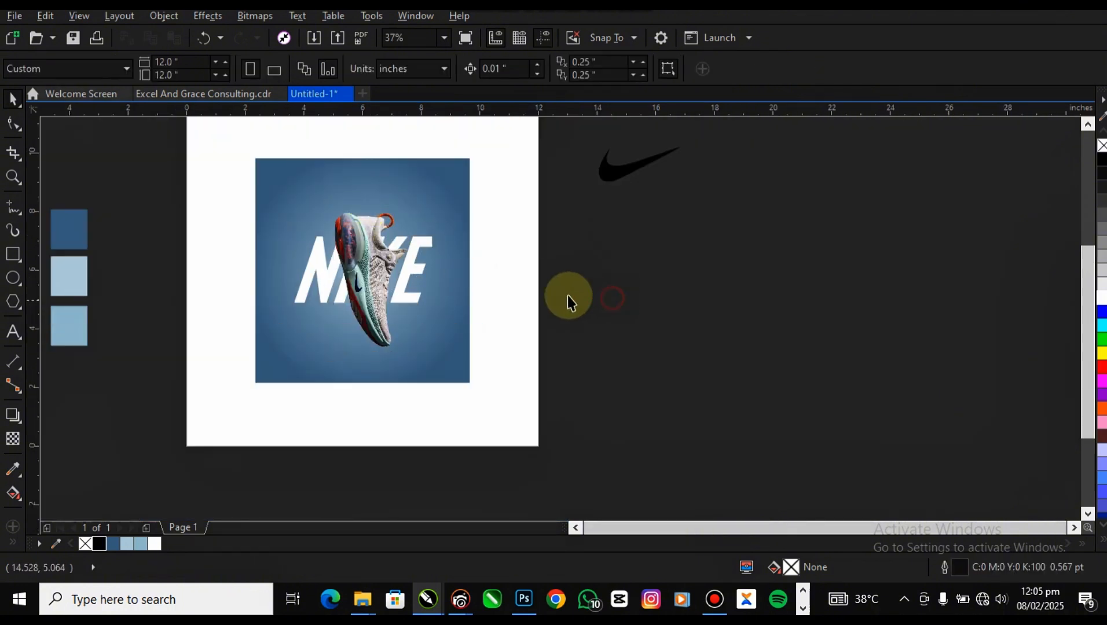
Shrink the NIKE text and shoe together to a little under 4 inches wide, nudging them toward the center of the blue square
left_click_drag(513, 175, 248, 386)
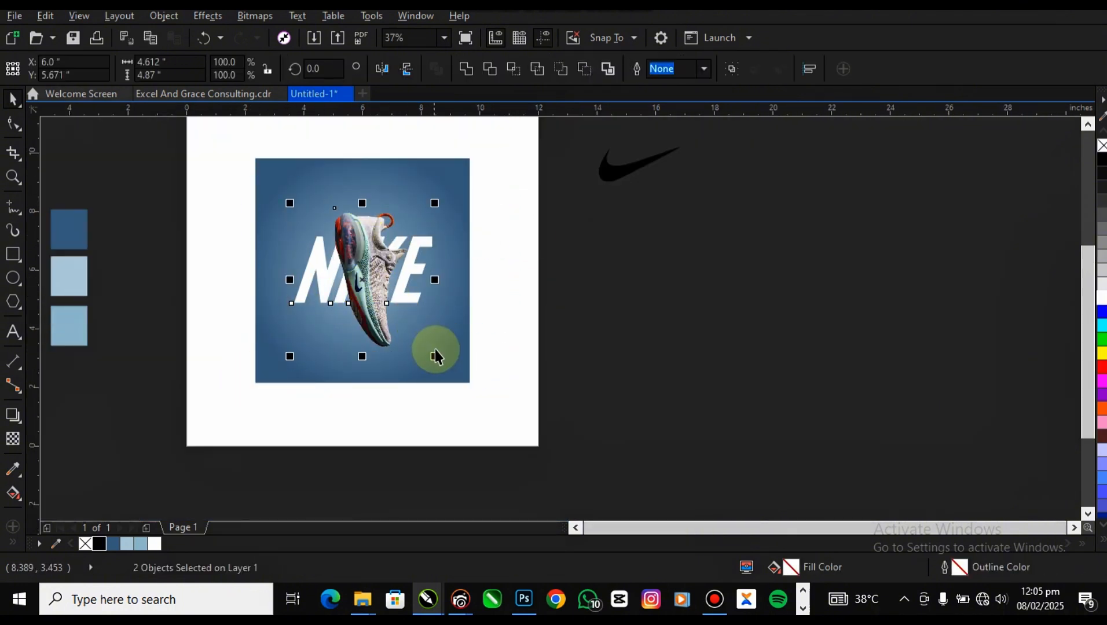
left_click_drag(434, 357, 417, 338)
scroll(373, 262, "up", 2)
left_click_drag(374, 263, 378, 262)
scroll(378, 262, "down", 2)
left_click(561, 295)
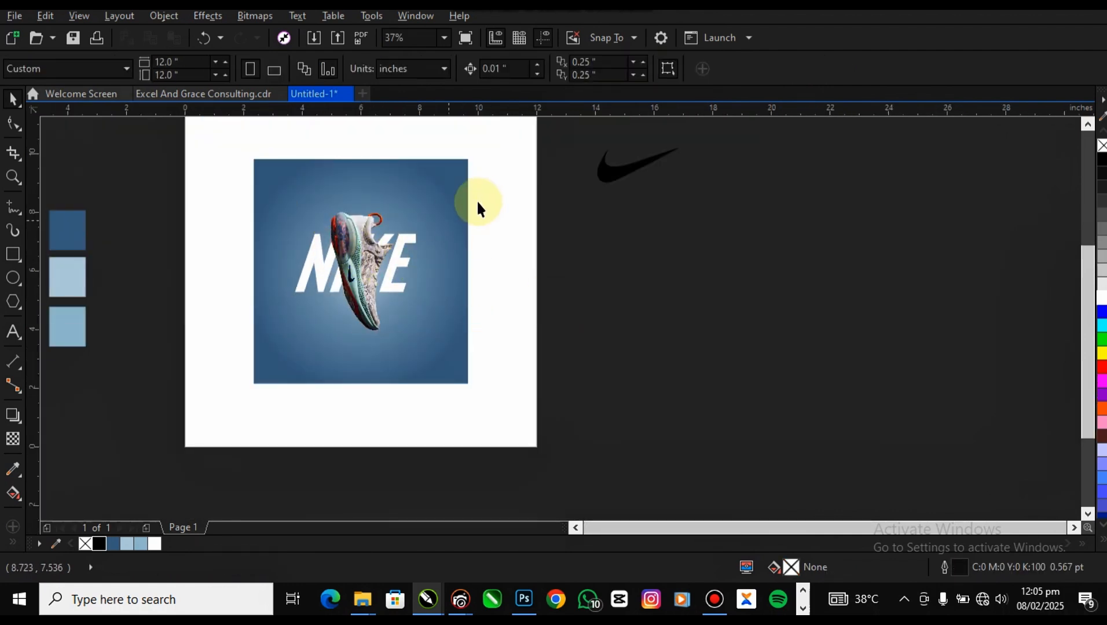
left_click_drag(307, 317, 284, 357)
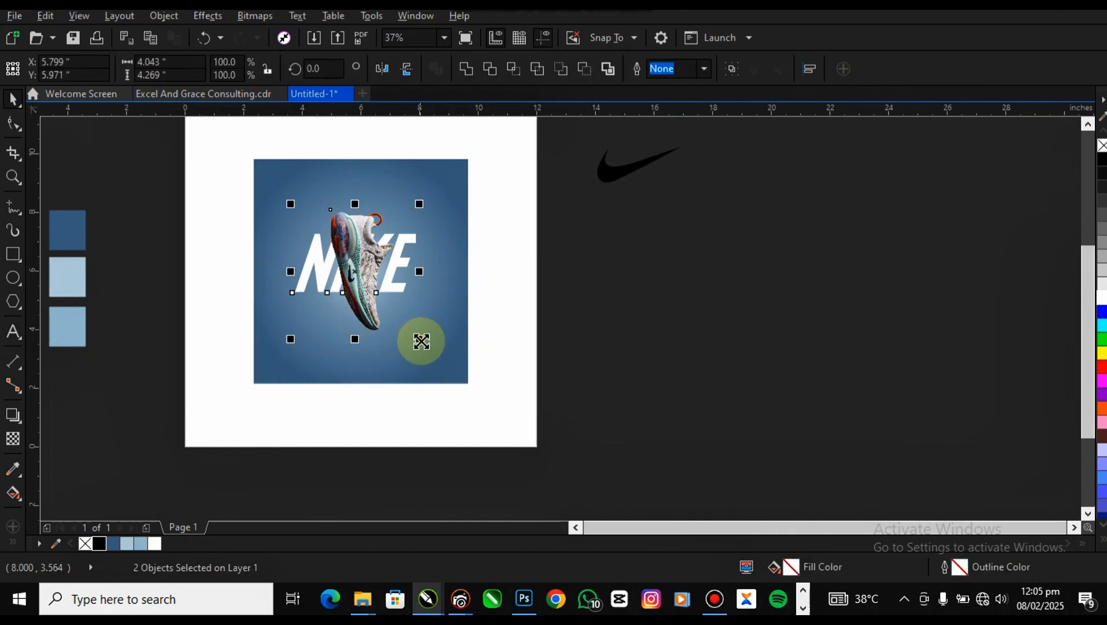
left_click(588, 316)
Widen the blue square's radial gradient slightly and readjust its midpoint so the light center spreads behind the shoe
left_click(398, 177)
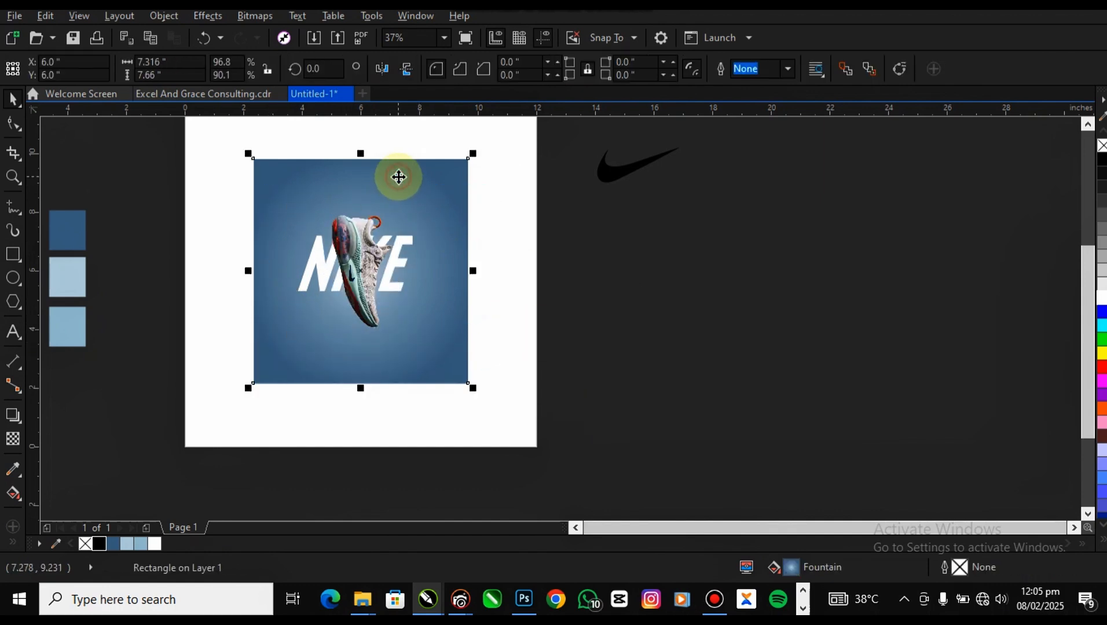
key("g")
scroll(366, 215, "up", 2)
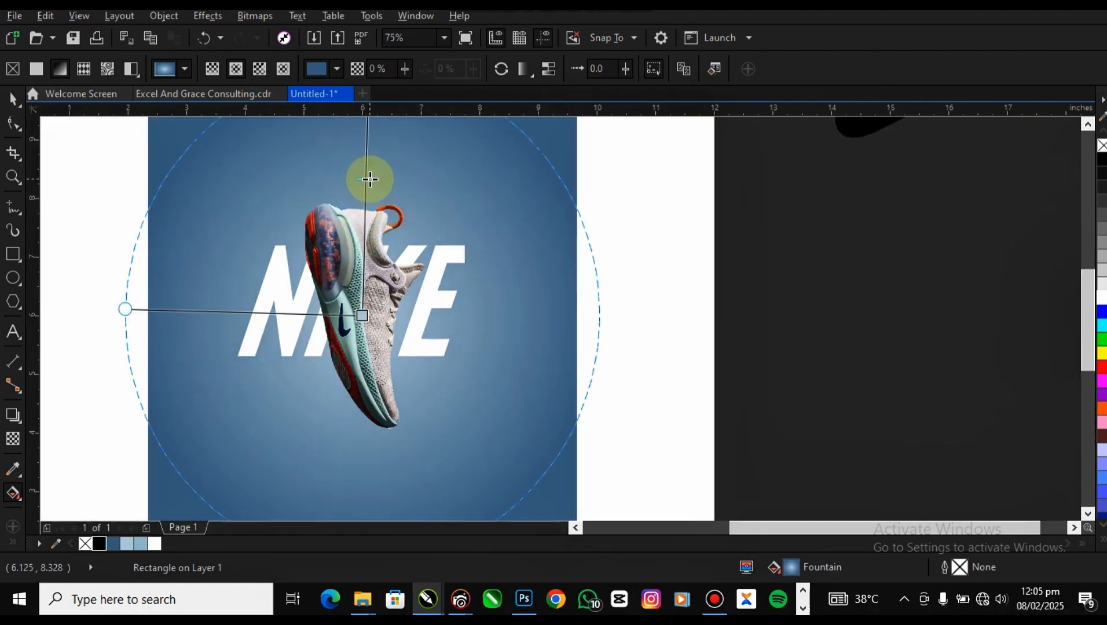
scroll(369, 180, "down", 1)
scroll(371, 180, "up", 1)
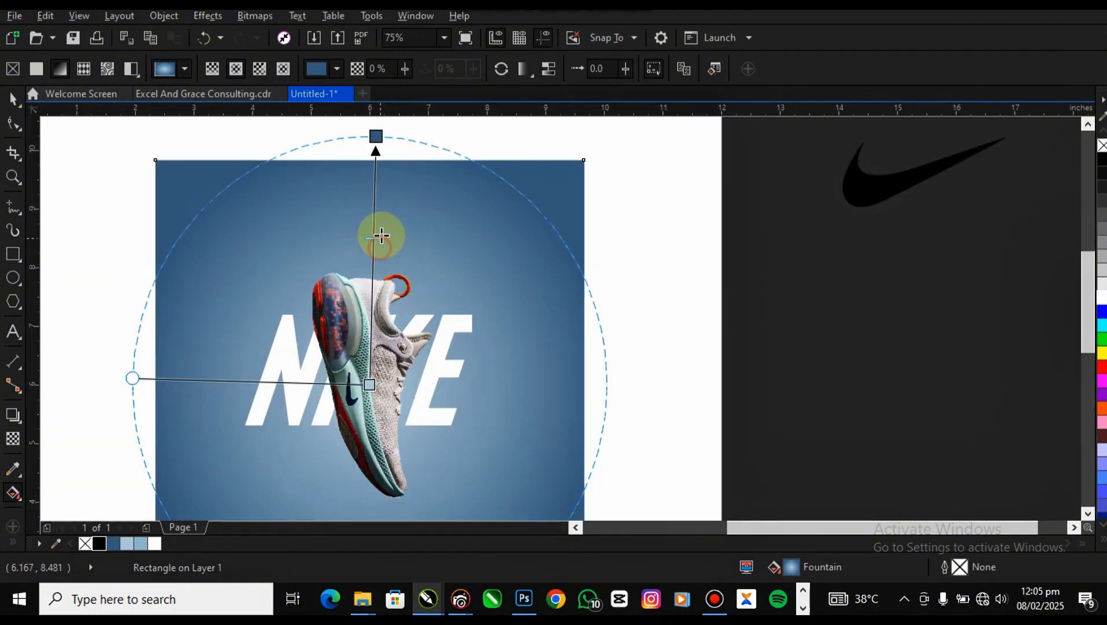
scroll(371, 252, "down", 1)
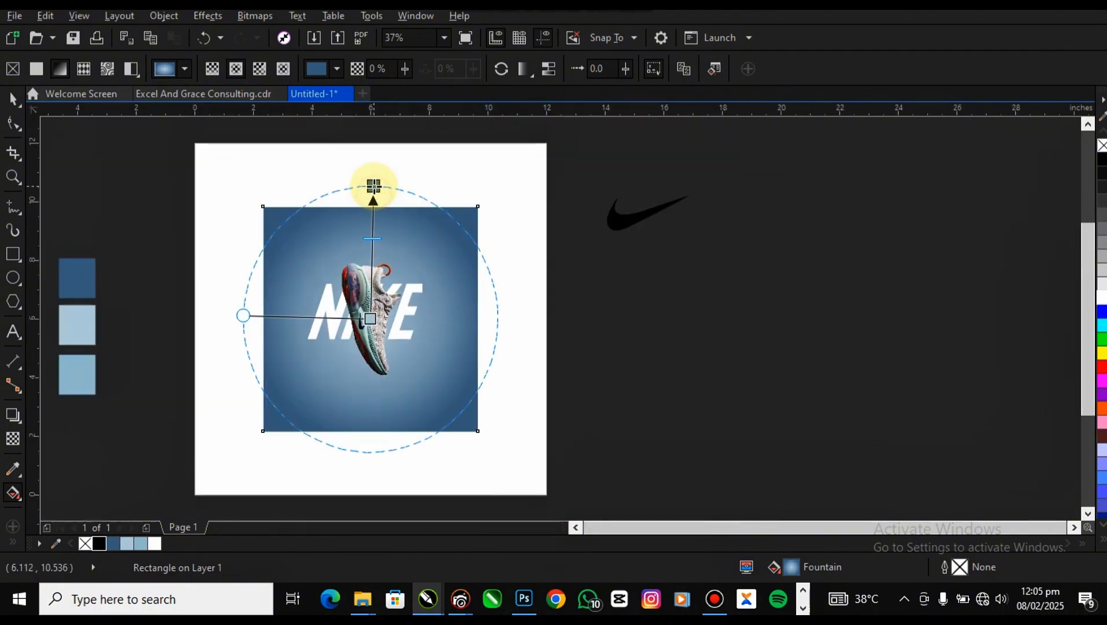
left_click_drag(370, 185, 377, 247)
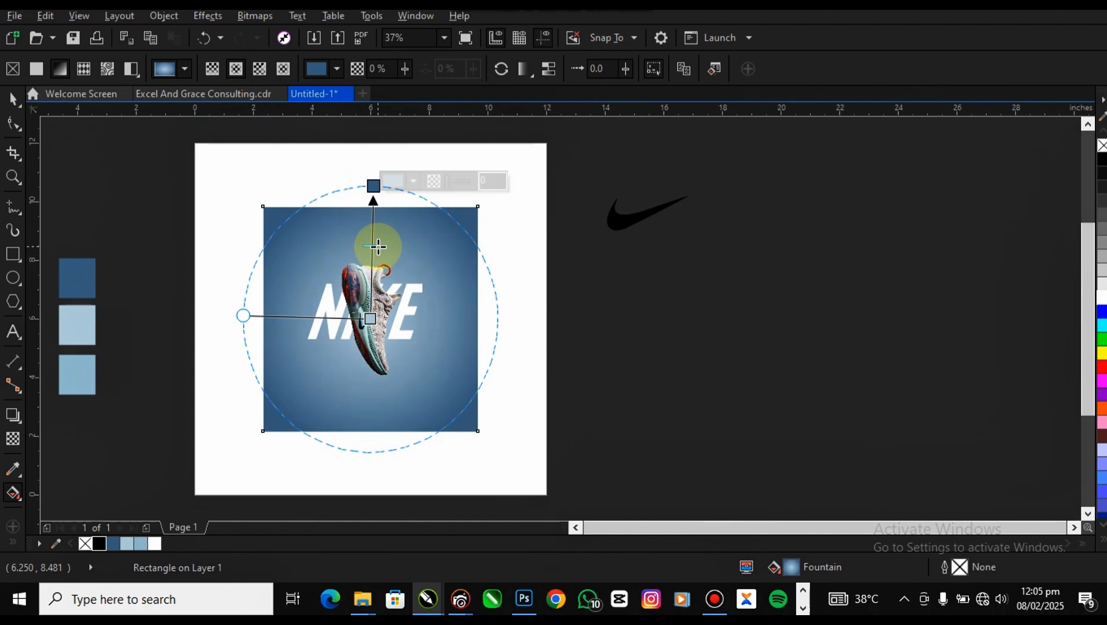
left_click(11, 101)
left_click(157, 177)
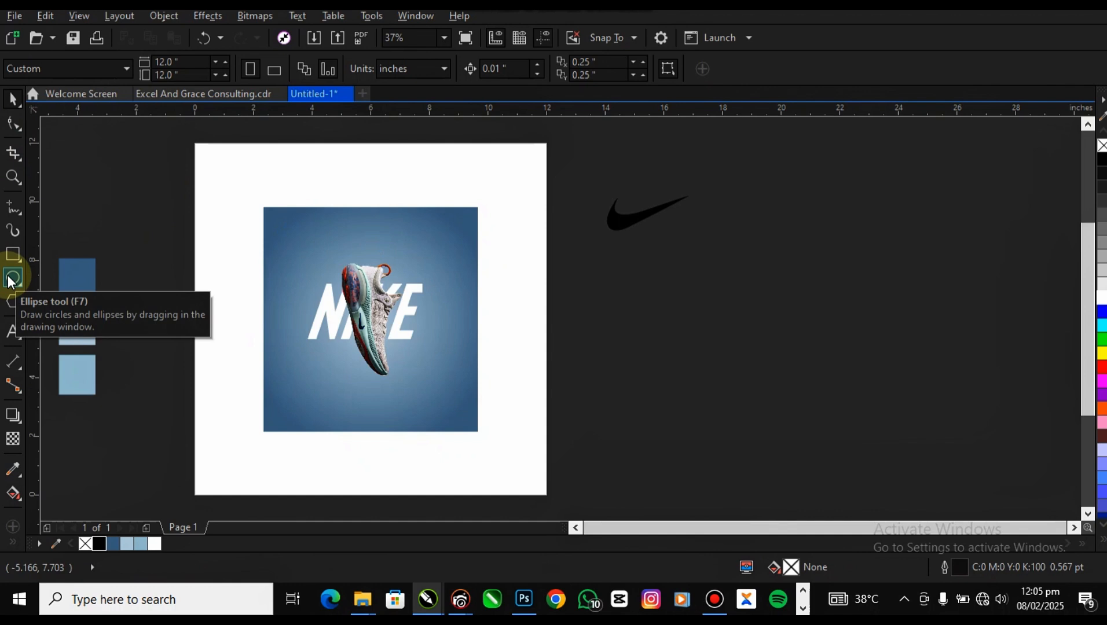
Draw a thin ellipse about 0.6 by 0.07 inches just below the shoe's toe, filled black with no outline
left_click(12, 280)
scroll(440, 413, "up", 4)
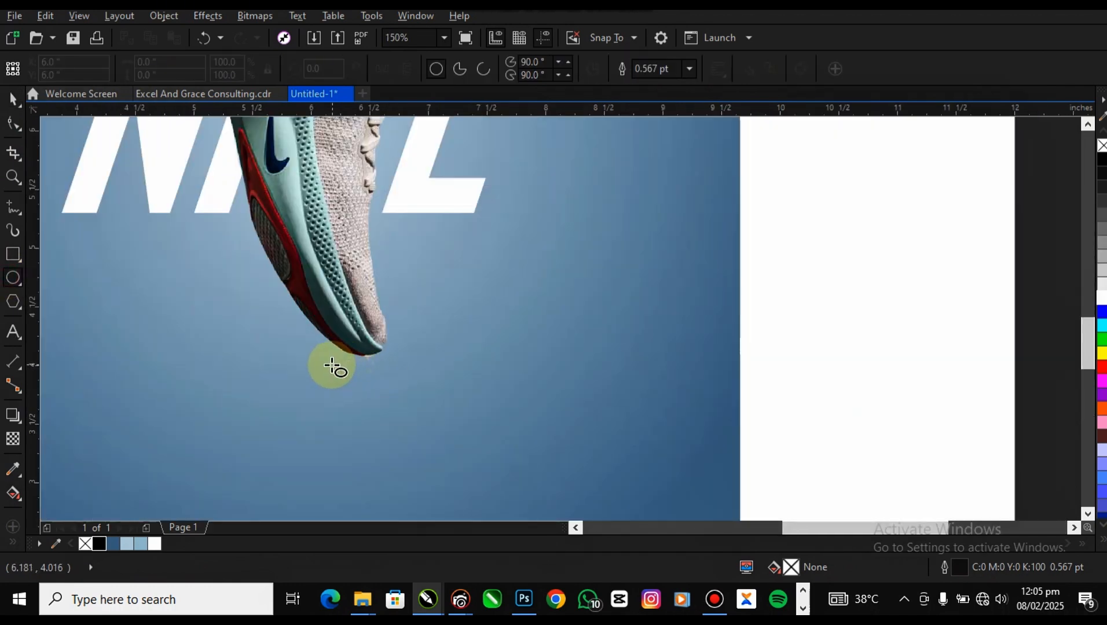
left_click_drag(331, 366, 404, 372)
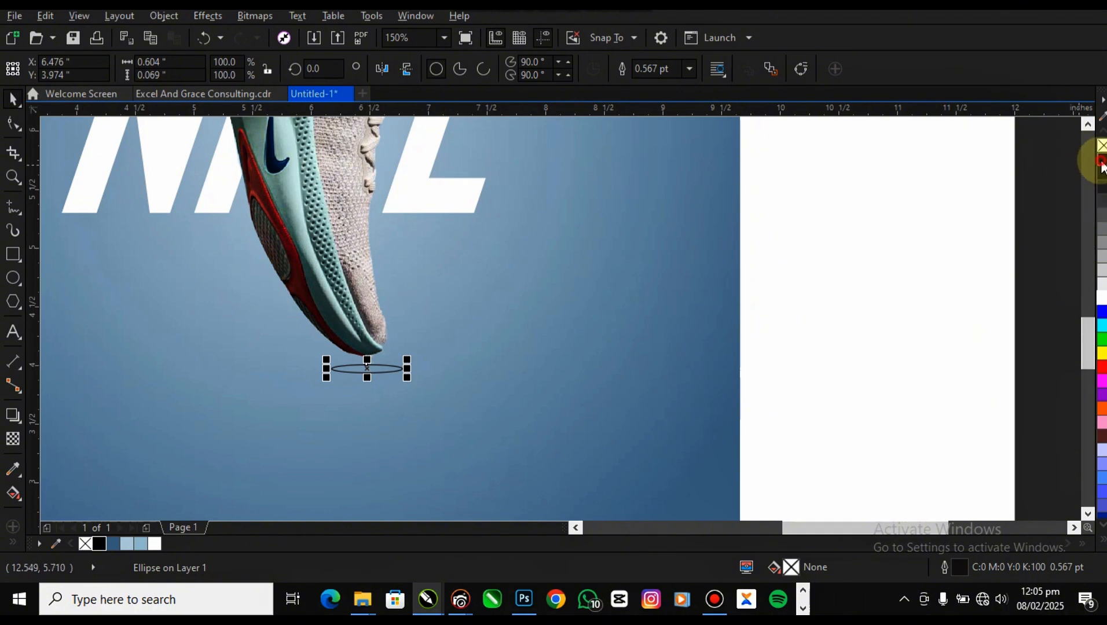
left_click(1102, 166)
right_click(1102, 147)
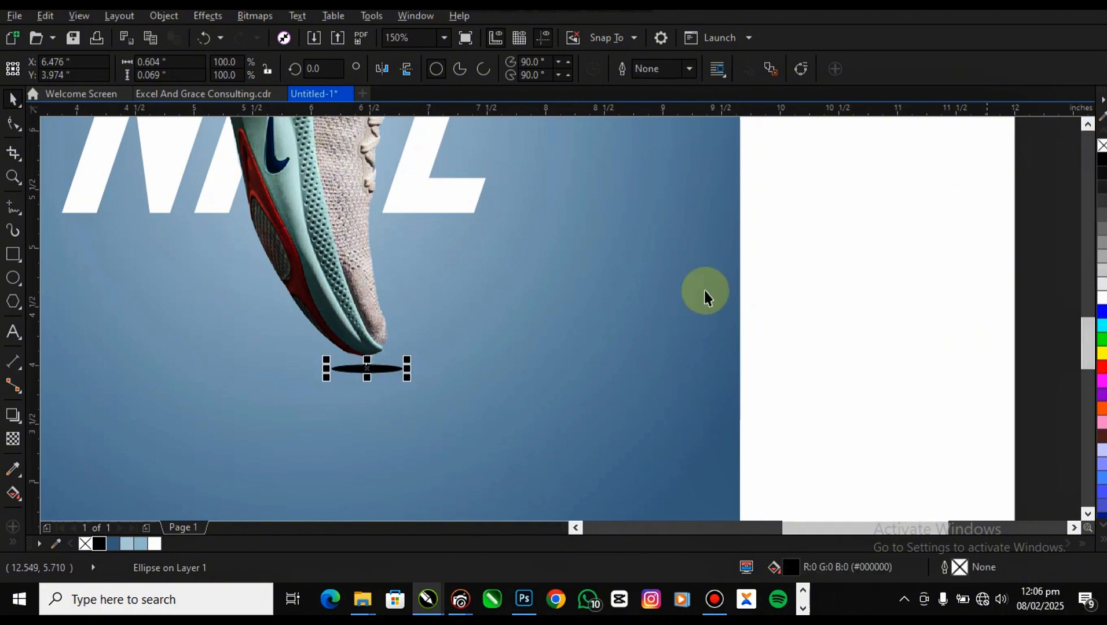
Convert the black ellipse to a 300 dpi RGB Color (24-bit) bitmap with anti-aliasing and a transparent background
left_click(254, 15)
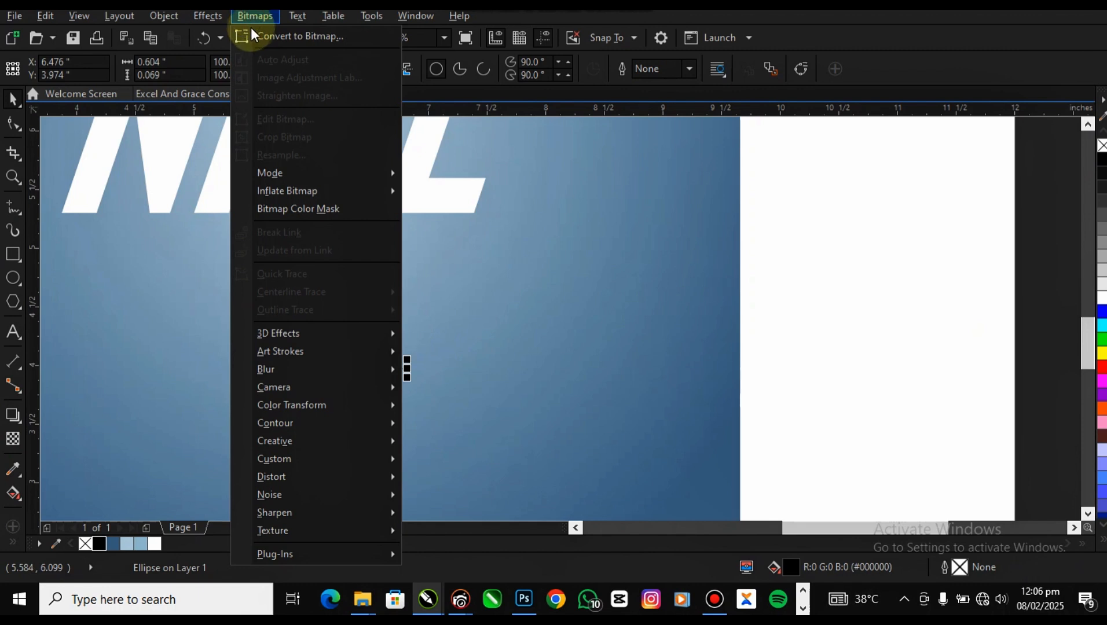
left_click(293, 36)
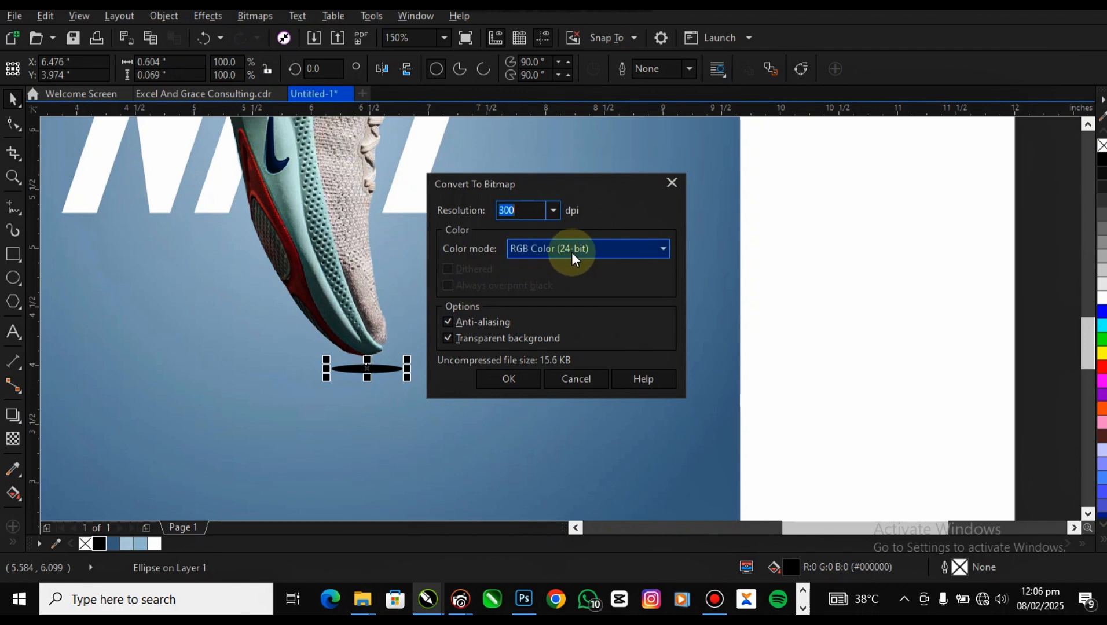
left_click(508, 377)
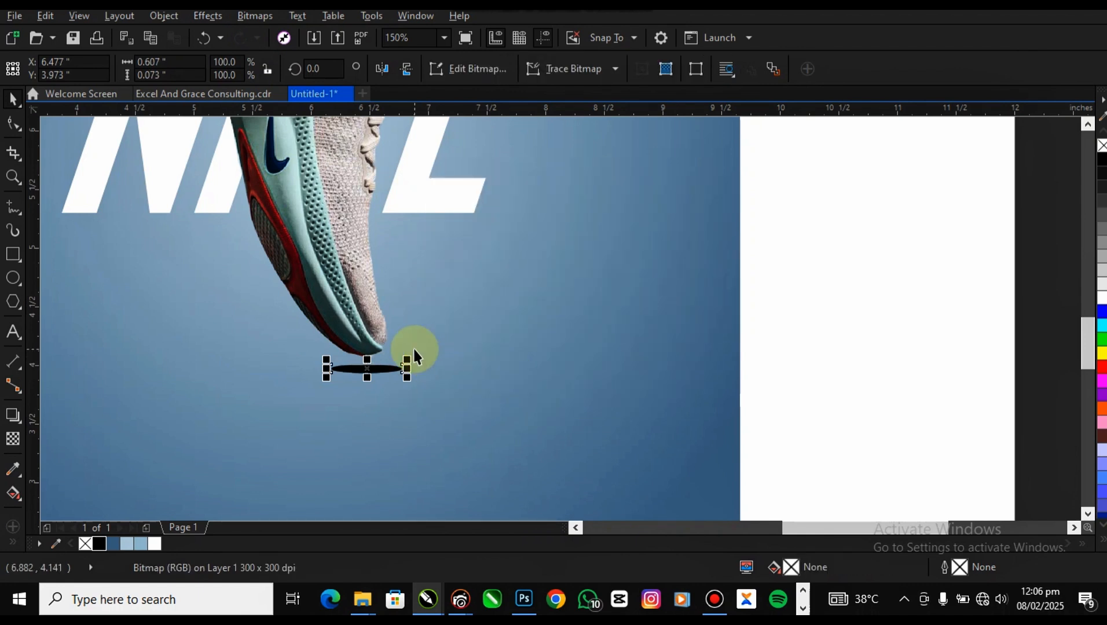
Apply a Gaussian Blur with a radius of 18.6 pixels to the ellipse bitmap
left_click(261, 20)
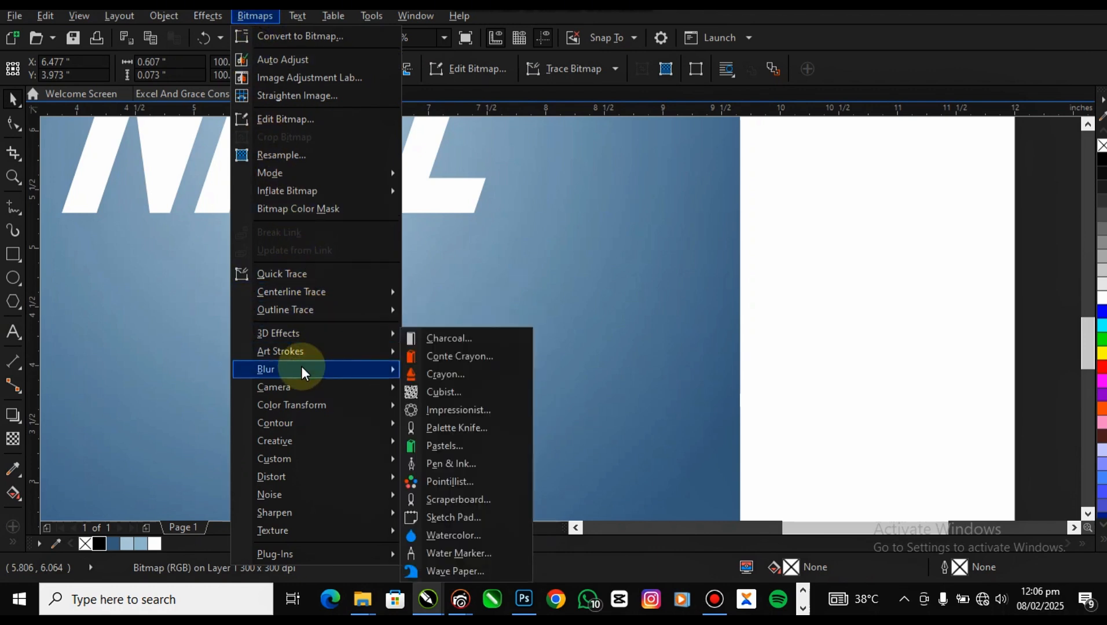
mouse_move(301, 367)
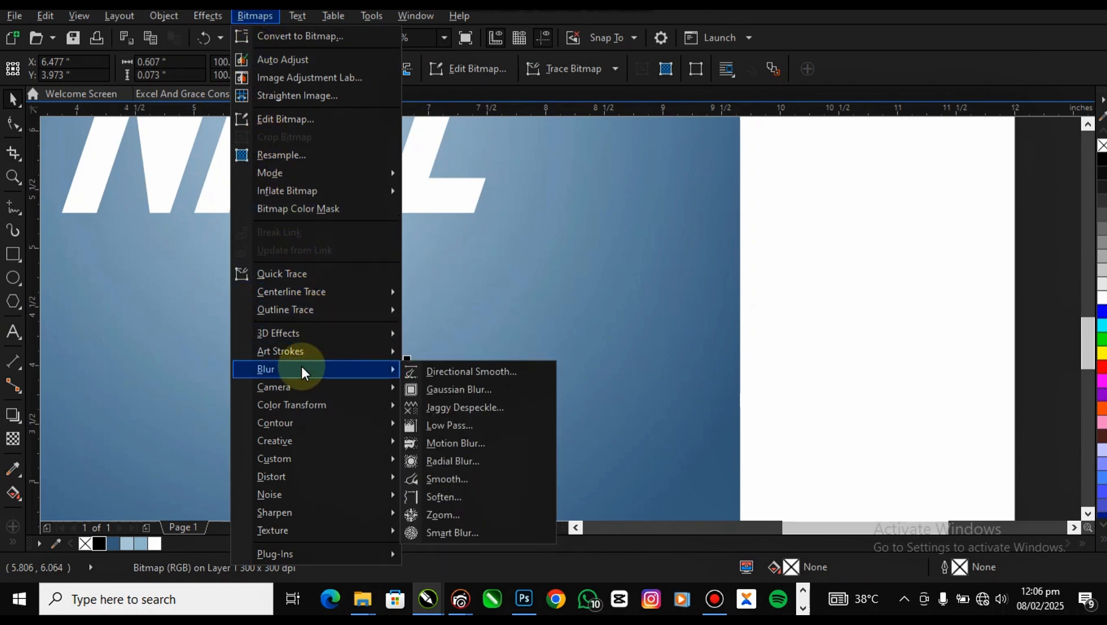
left_click(484, 396)
left_click_drag(464, 240, 696, 208)
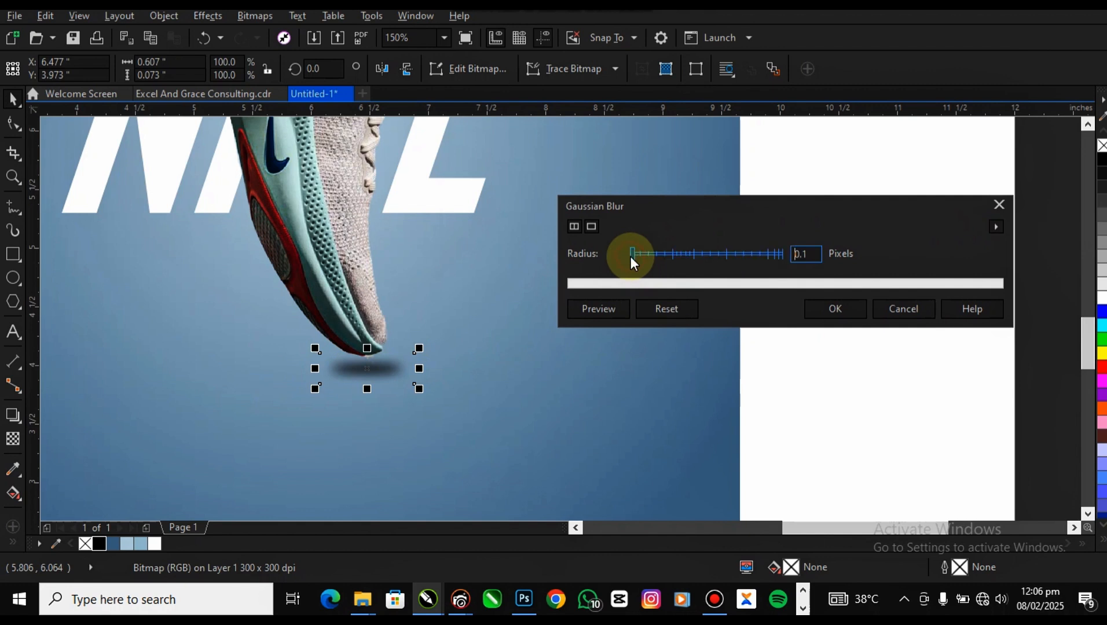
left_click_drag(655, 254, 701, 257)
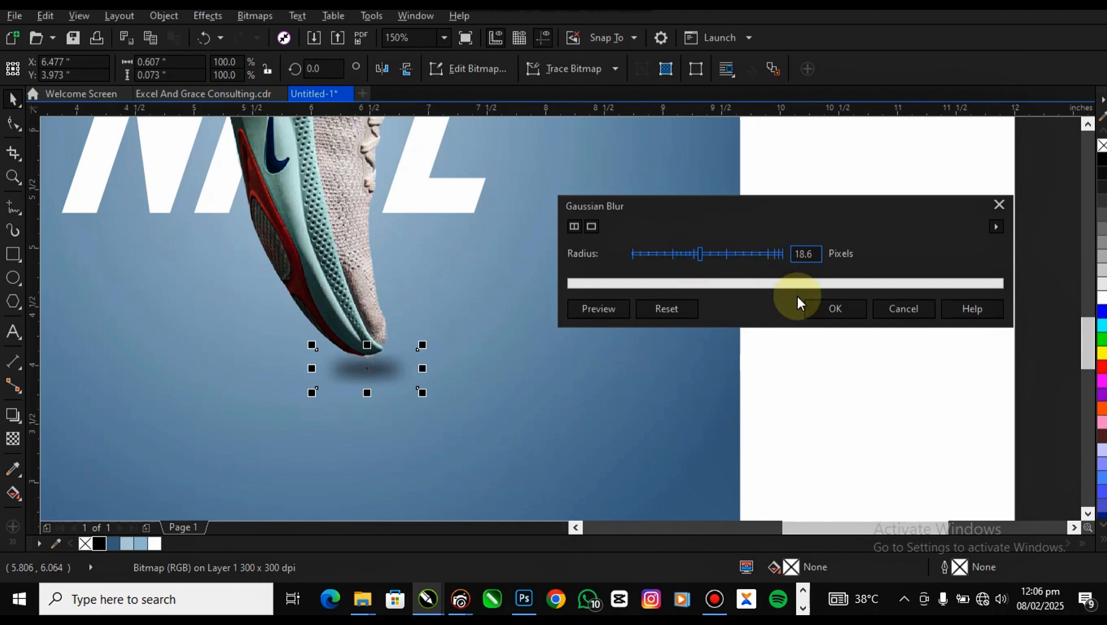
left_click(835, 309)
Flatten the blurred shadow to about 0.13 inches high under the toe and stretch it to about 1.43 inches wide
scroll(274, 333, "down", 1)
scroll(309, 358, "up", 2)
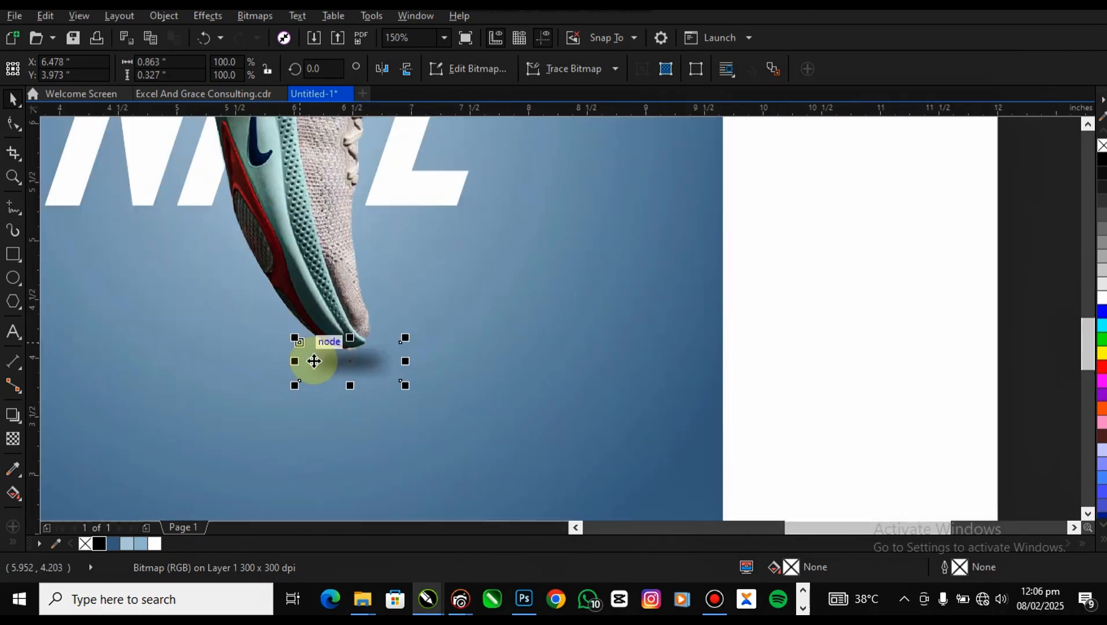
left_click_drag(386, 404, 387, 366)
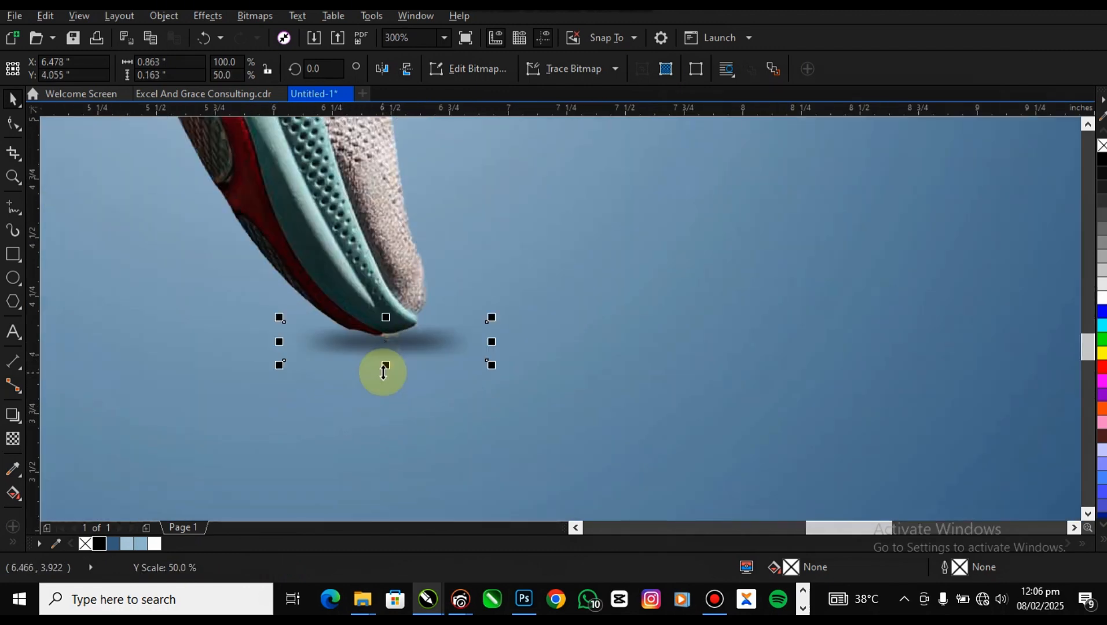
left_click_drag(386, 318, 392, 327)
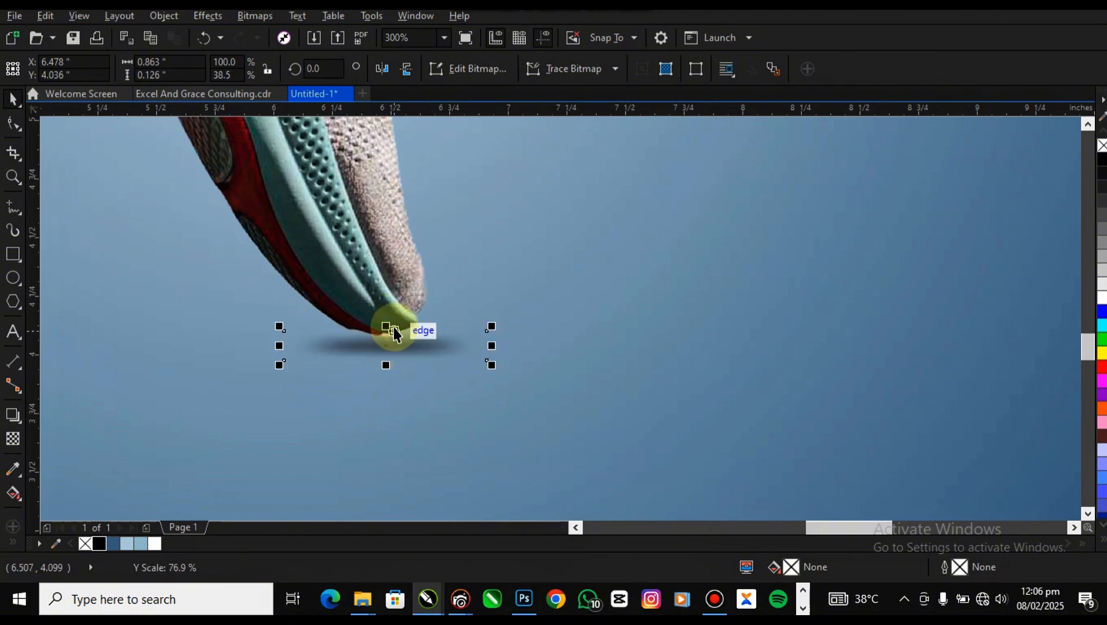
scroll(393, 379, "down", 1)
left_click_drag(448, 362, 484, 360)
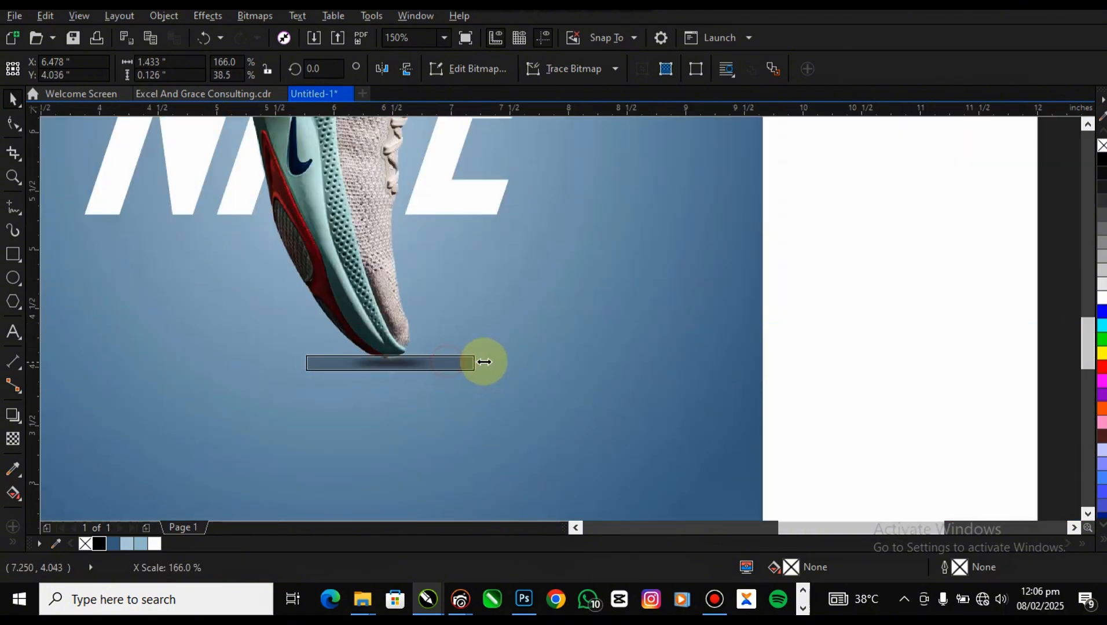
Enlarge the blurred shadow to about 2.34 by 0.27 inches and position it centered just under the shoe's toe
scroll(385, 373, "up", 1)
mouse_move(395, 374)
left_mouse_down()
mouse_move(402, 383)
mouse_move(392, 367)
left_mouse_up()
scroll(392, 366, "down", 1)
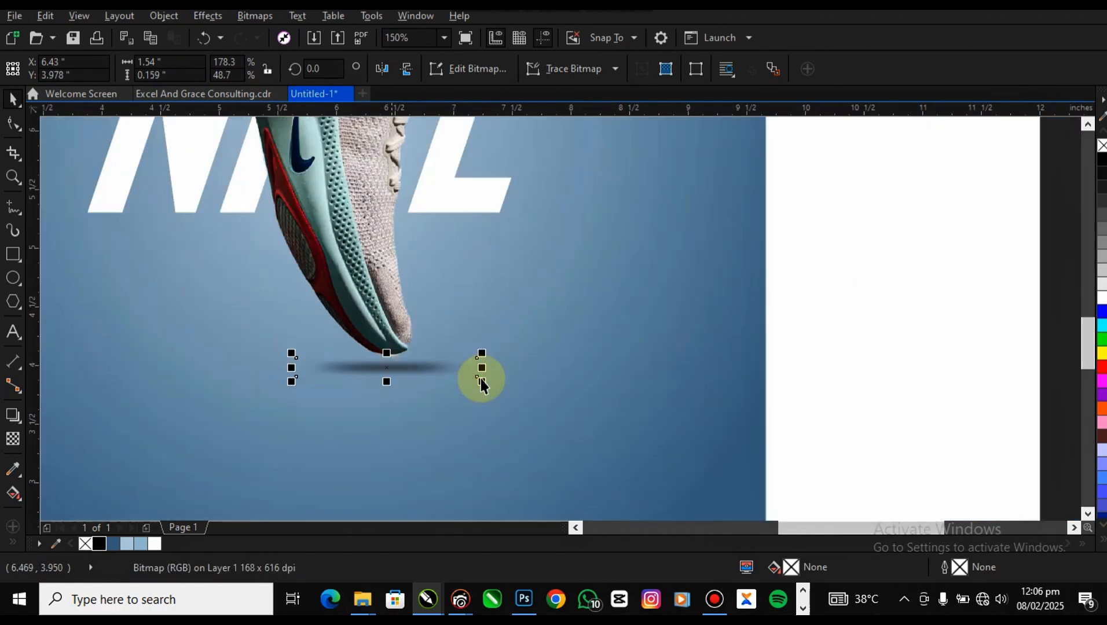
left_click_drag(480, 383, 519, 390)
scroll(376, 367, "up", 1)
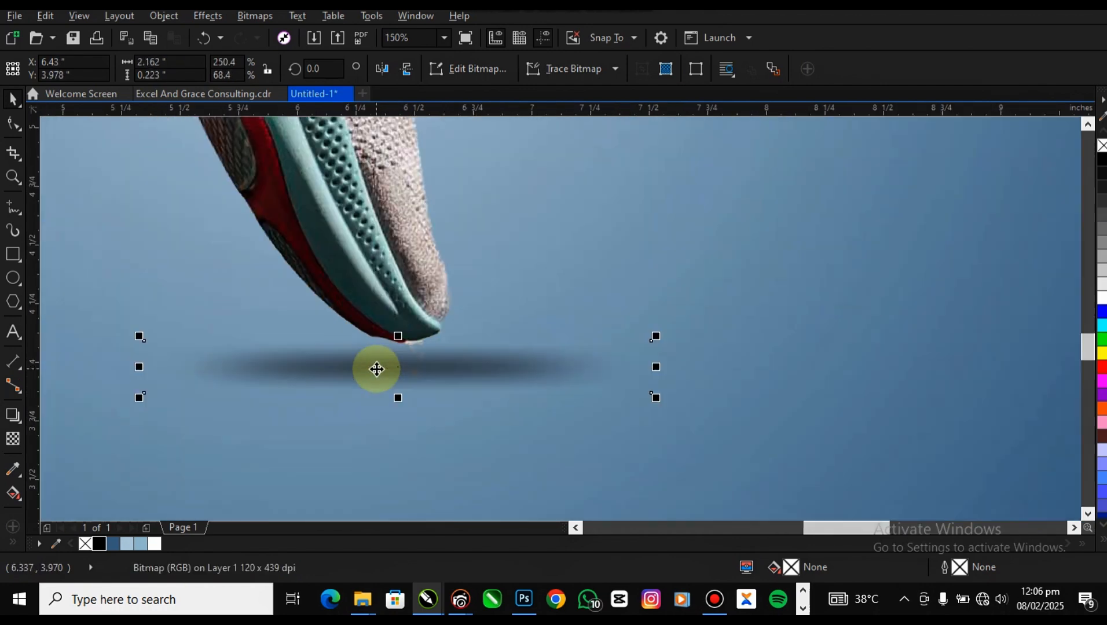
left_click_drag(401, 409, 412, 405)
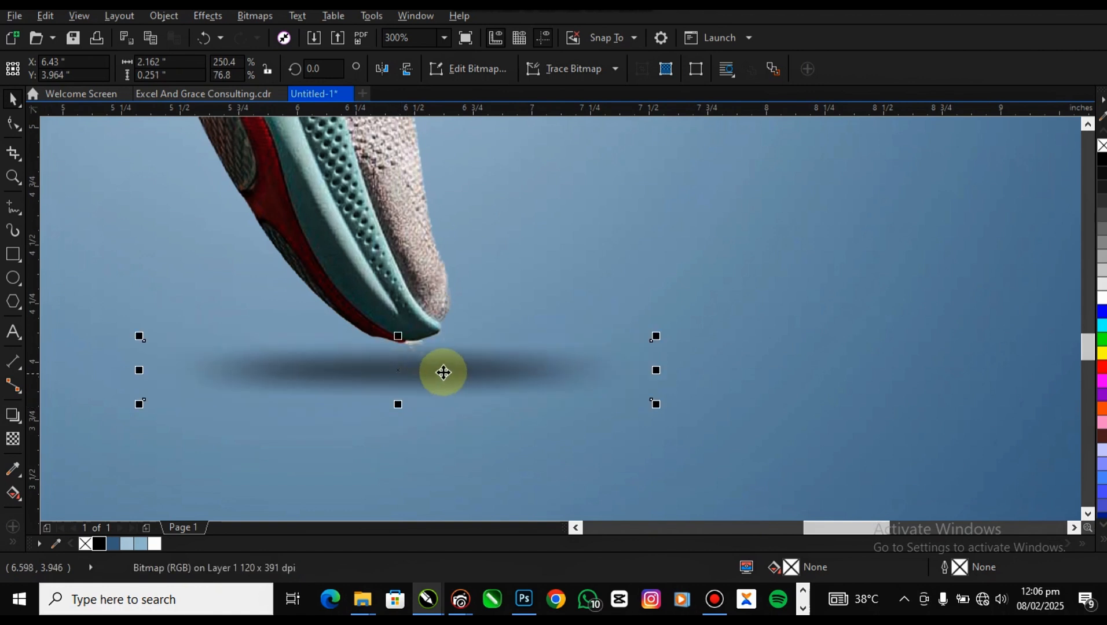
left_click_drag(443, 371, 410, 383)
scroll(409, 384, "down", 1)
left_click_drag(540, 397, 531, 404)
Apply a uniform transparency of 11 to the shadow bitmap
left_click(13, 438)
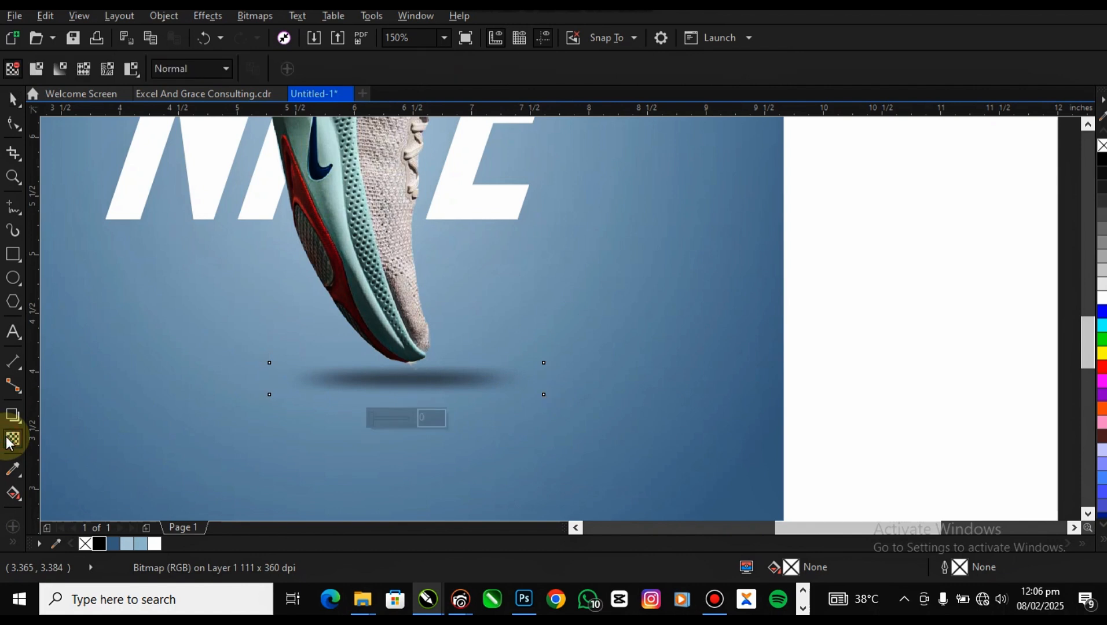
left_click_drag(370, 423, 375, 421)
key("space")
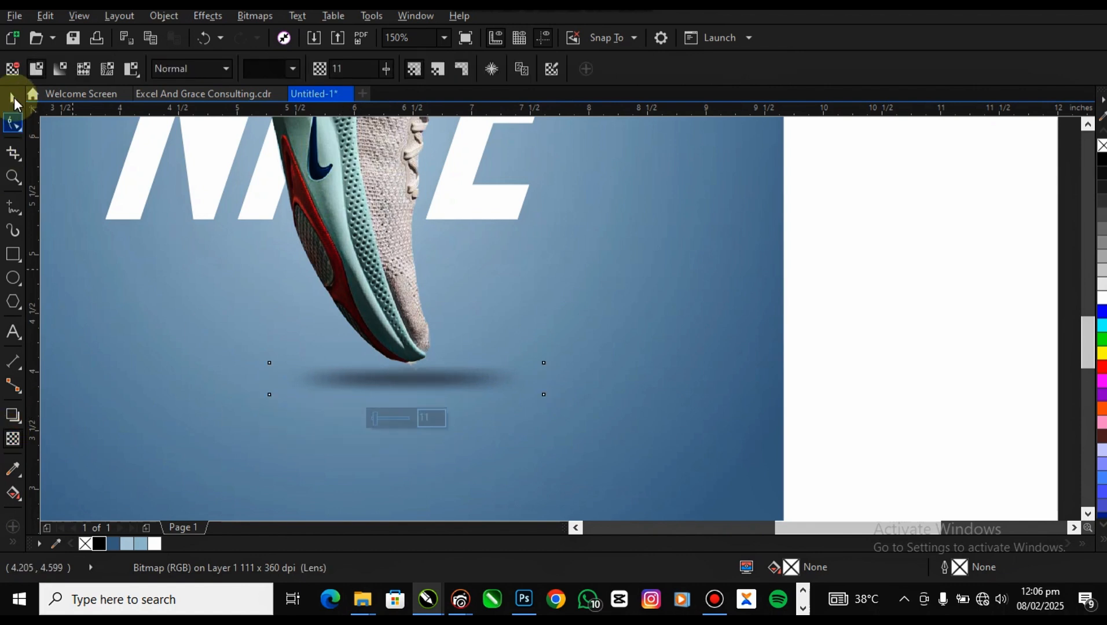
scroll(400, 370, "down", 2)
scroll(378, 440, "up", 1)
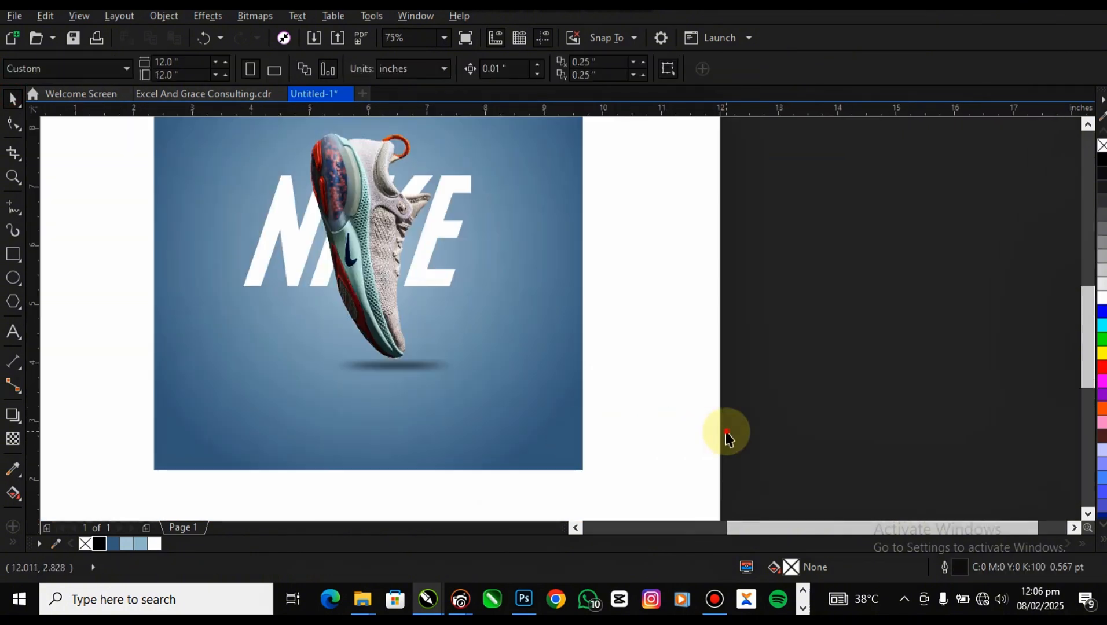
Enlarge the shadow to about 2.94 by 0.34 inches, nudge it under the toe and fine-tune its transparency
scroll(287, 335, "up", 1)
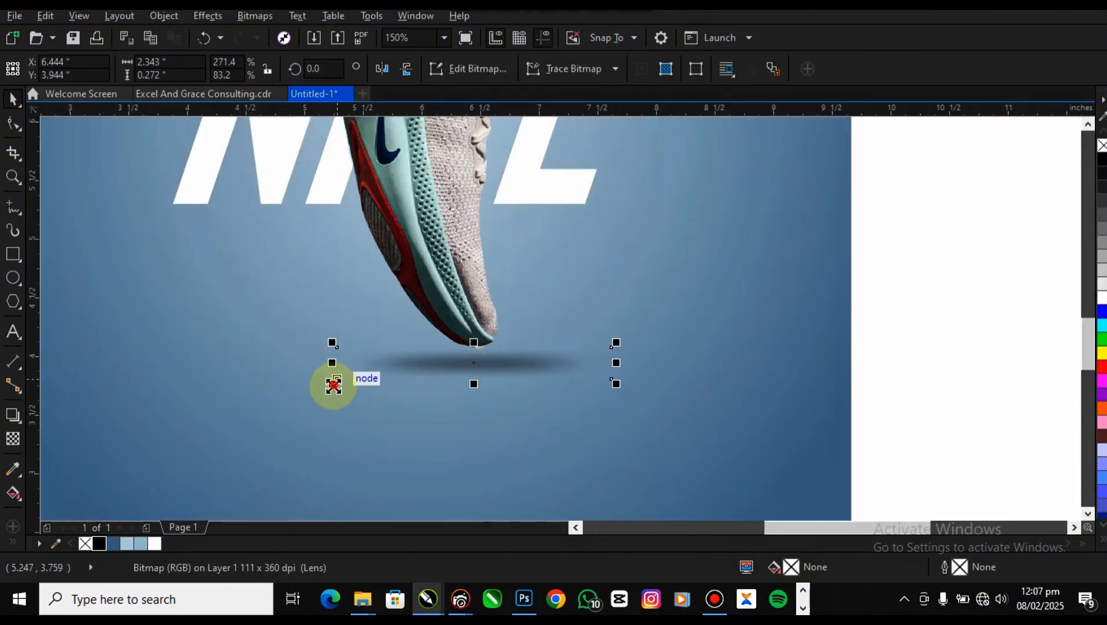
left_click_drag(333, 383, 297, 388)
left_click_drag(490, 360, 484, 364)
left_click(13, 440)
left_click(447, 412)
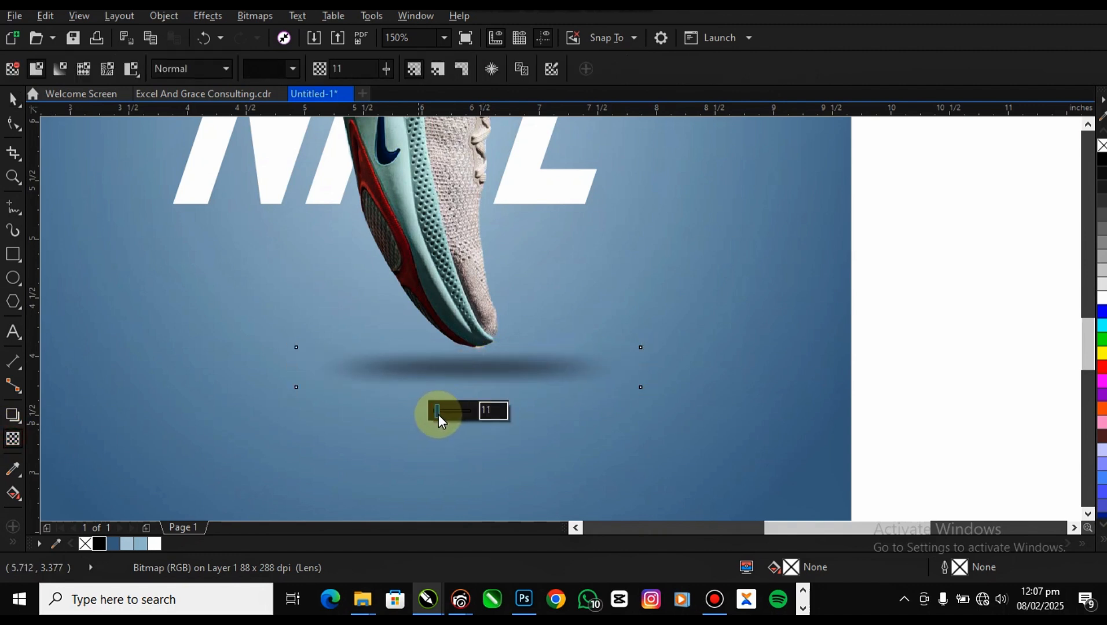
left_click_drag(438, 414, 439, 416)
left_click(9, 96)
scroll(466, 384, "down", 3)
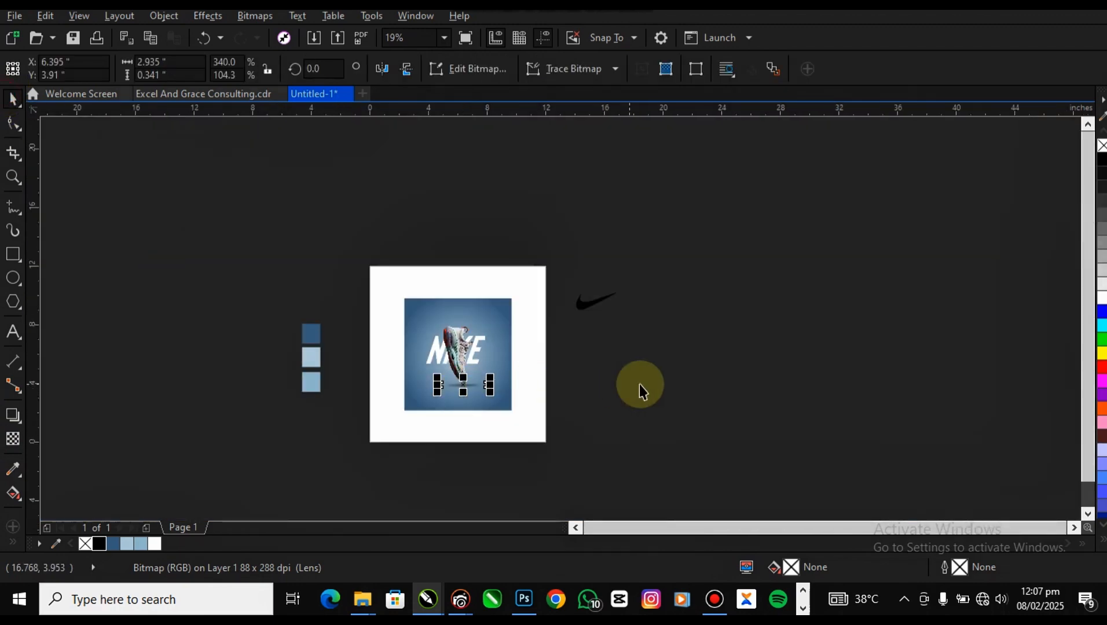
left_click(639, 384)
Shrink the black swoosh proportionally to about 2 inches wide and place it across the lower part of the shoe
scroll(506, 363, "up", 1)
left_click(660, 243)
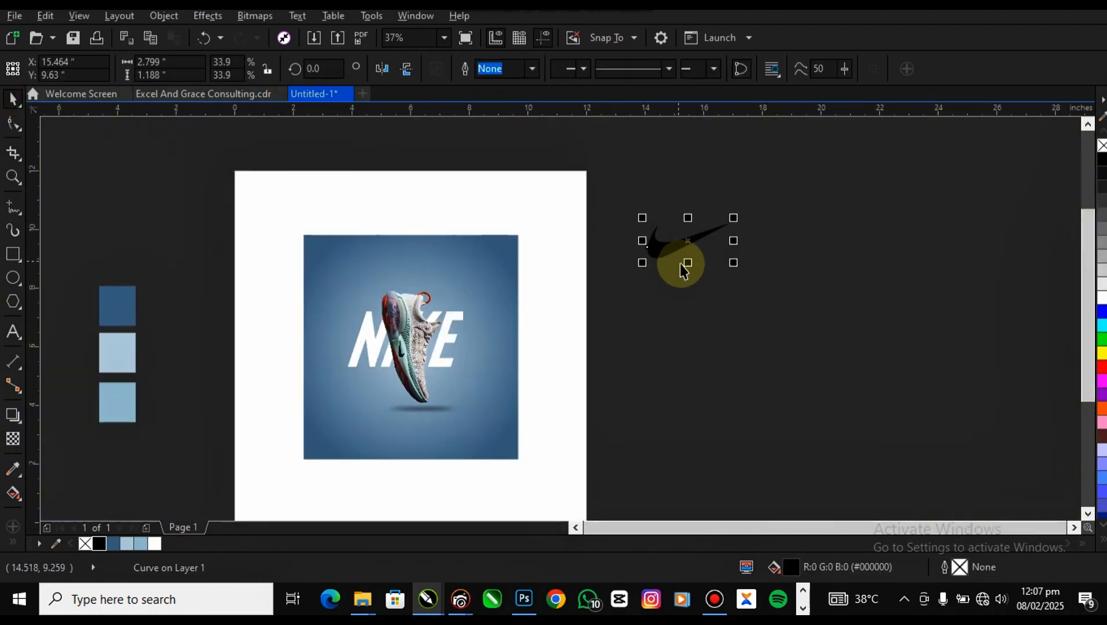
scroll(676, 259, "up", 2)
left_click_drag(789, 187, 774, 207)
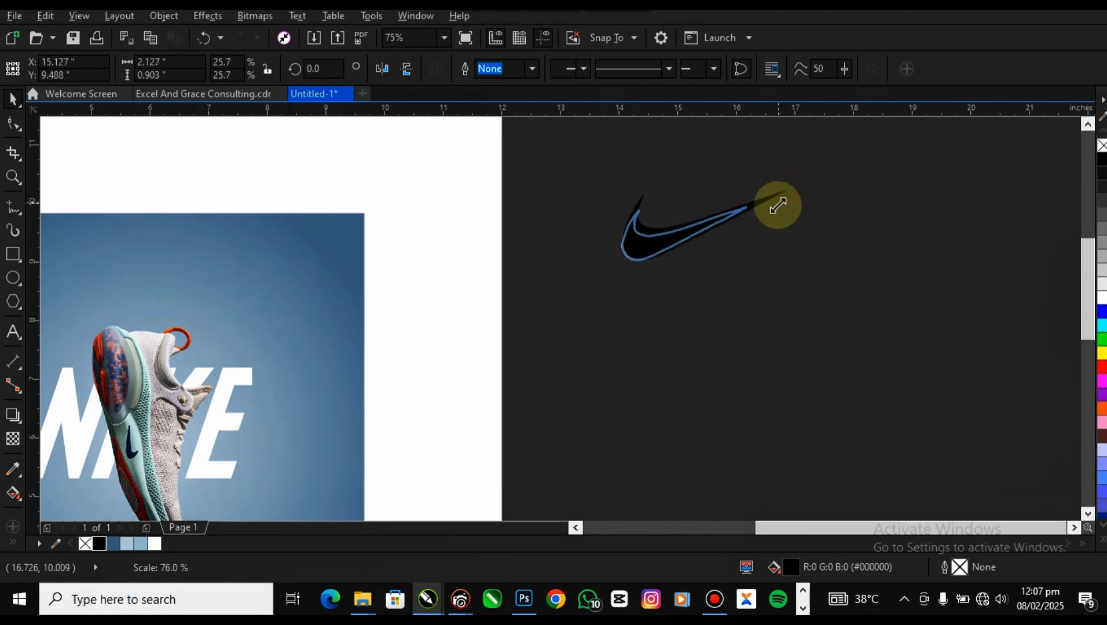
scroll(717, 234, "down", 2)
left_click_drag(686, 239, 431, 380)
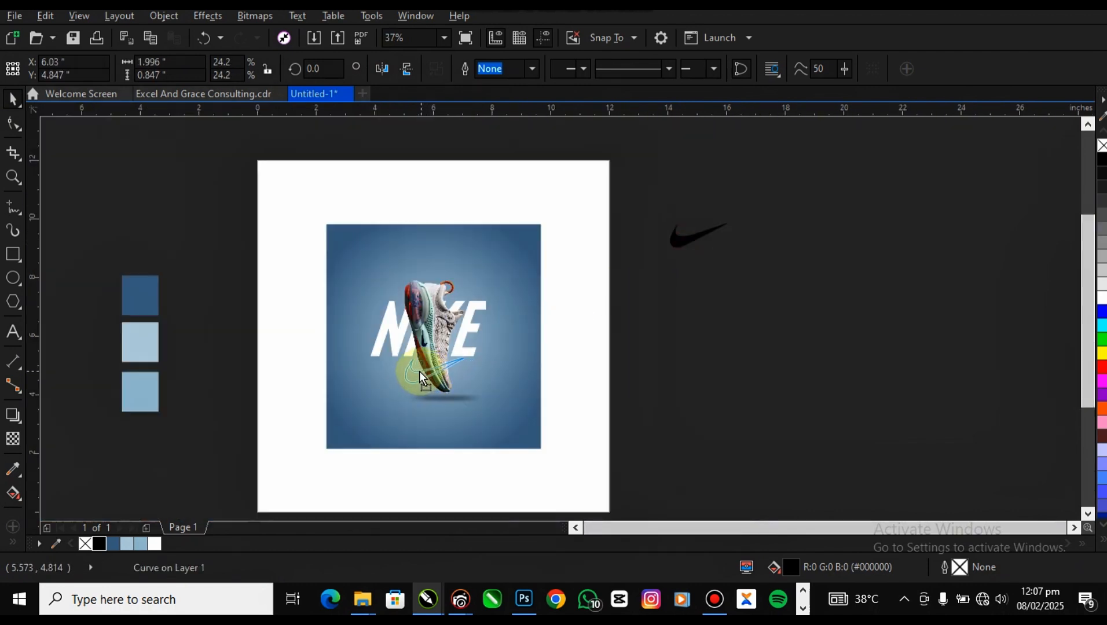
left_click_drag(418, 371, 421, 371)
scroll(421, 371, "up", 4)
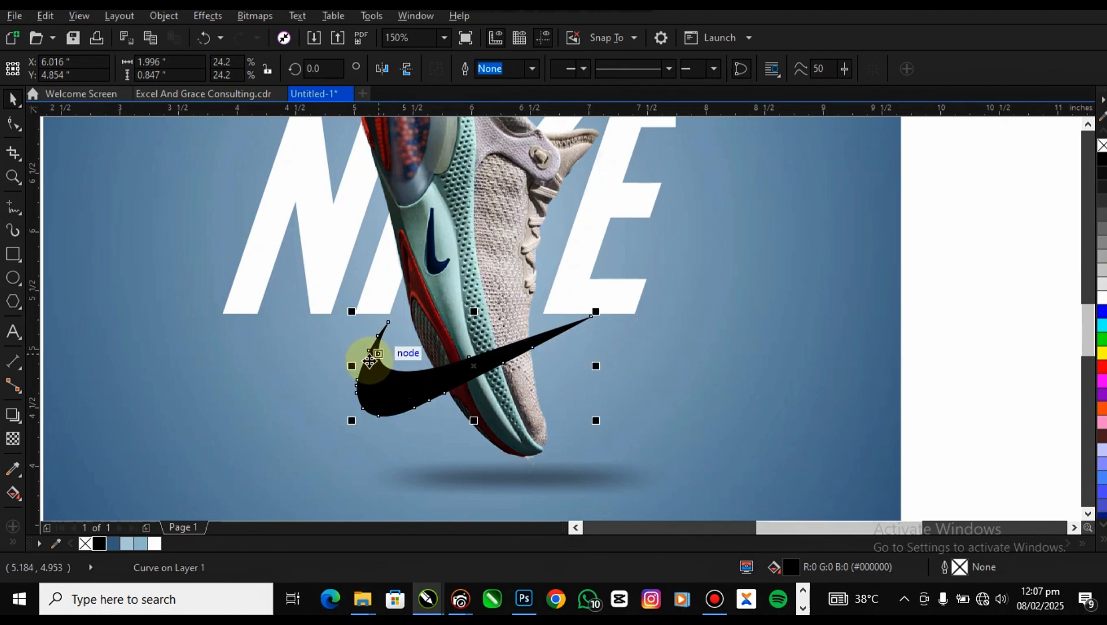
Fill the swoosh over the shoe with white
scroll(383, 294, "down", 4)
left_click(374, 294)
scroll(374, 294, "up", 2)
left_click_drag(348, 241, 347, 236)
scroll(400, 429, "up", 2)
left_click(371, 440)
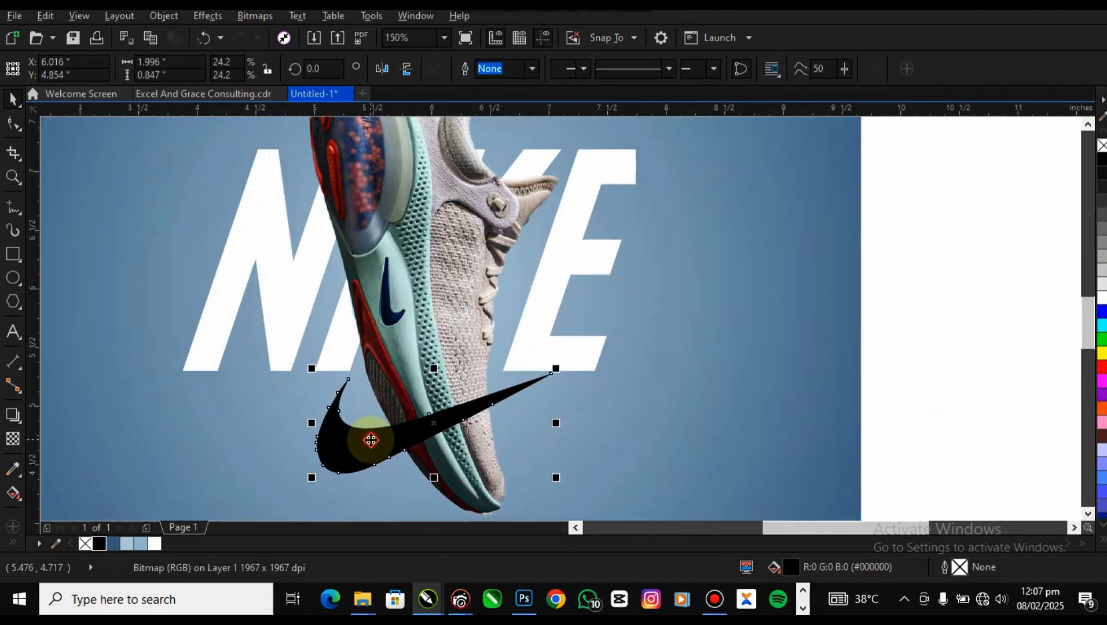
left_click(1102, 298)
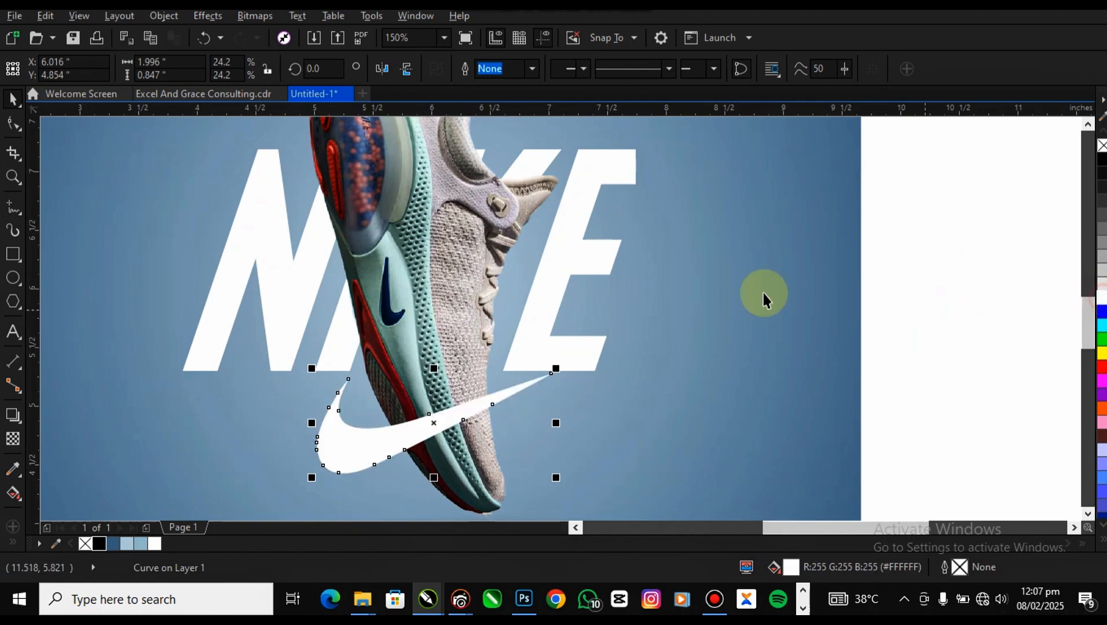
scroll(764, 299, "down", 4)
left_click(711, 306)
scroll(564, 343, "up", 2)
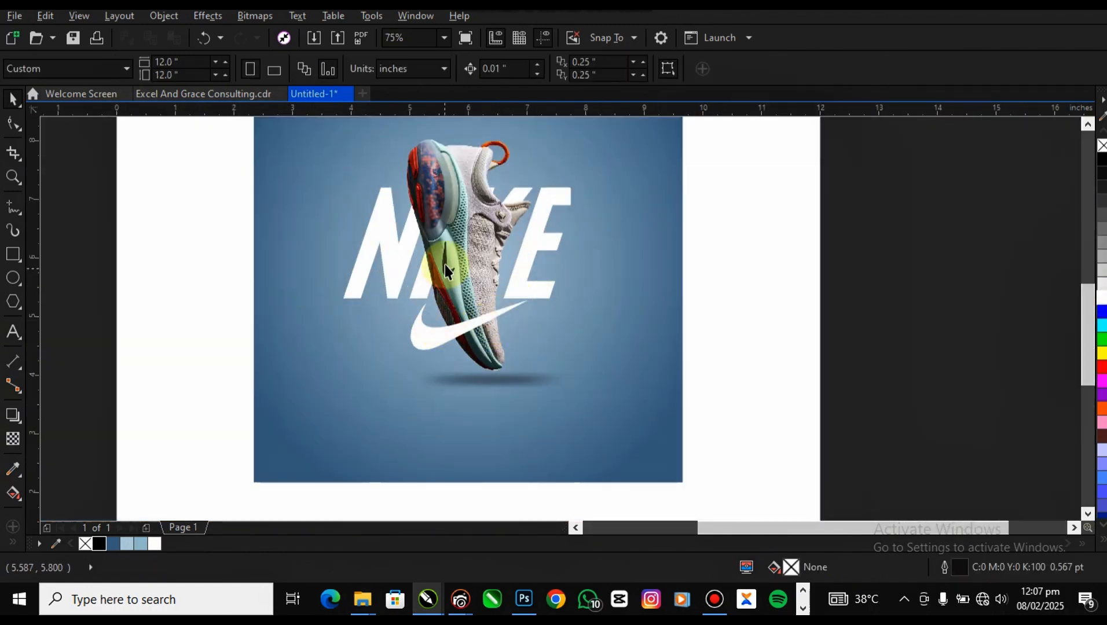
Move the NIKE text slightly higher, keeping it behind the shoe
scroll(445, 264, "up", 2)
left_click(332, 257)
key("shift+Page_Up")
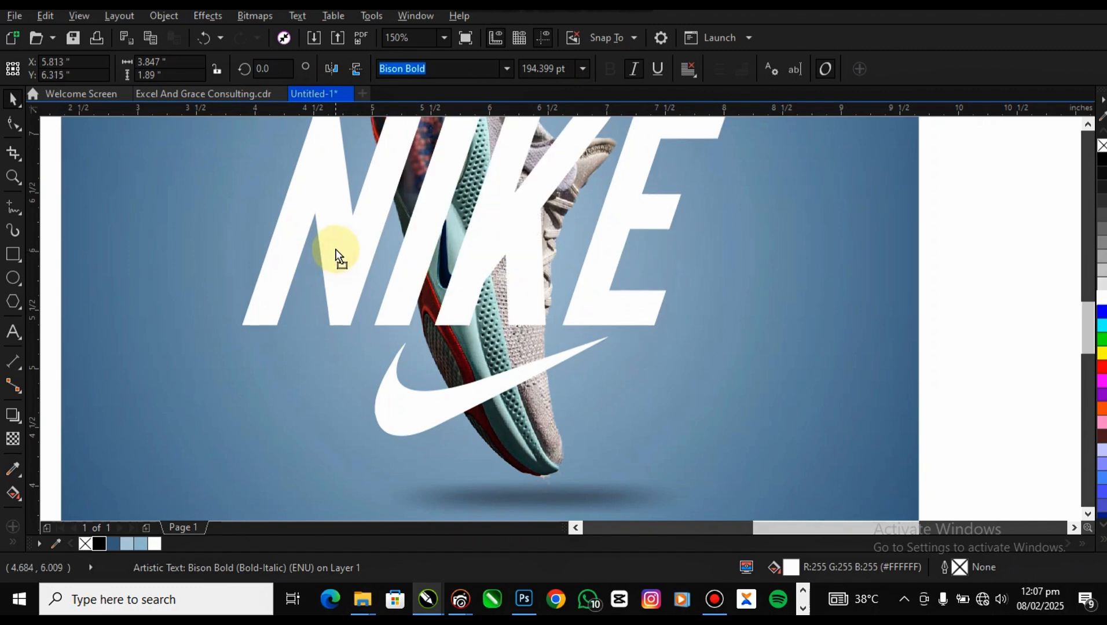
left_click_drag(336, 250, 336, 243)
scroll(382, 276, "down", 2)
scroll(378, 235, "up", 1)
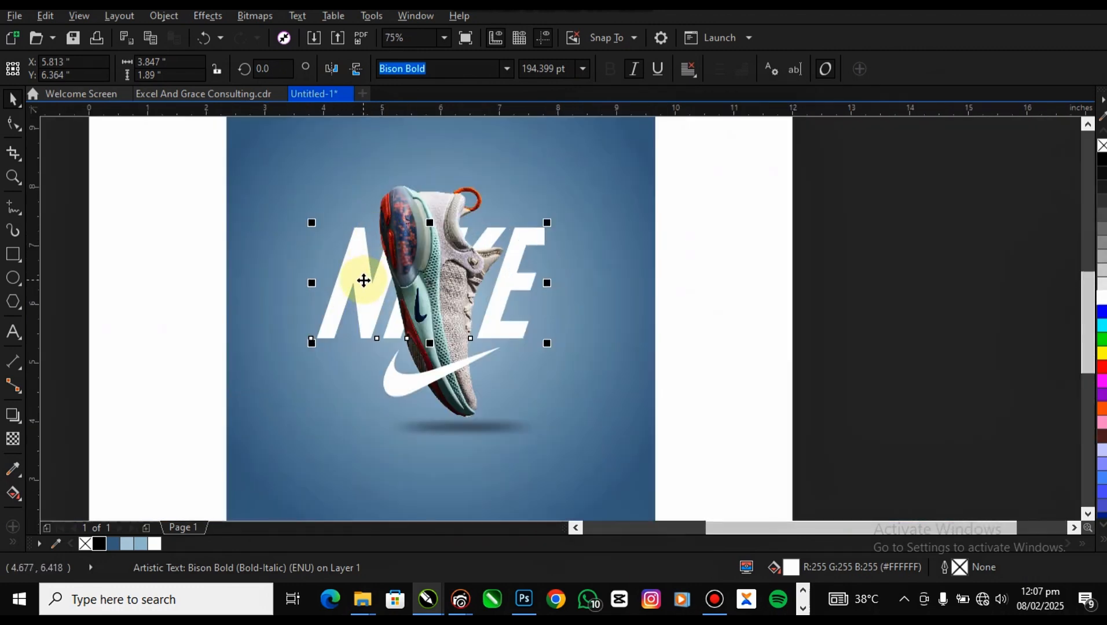
left_click_drag(364, 281, 363, 271)
Move the white swoosh up to about X 6.04, Y 5.08 inches, closer to the NIKE text
left_click(398, 376)
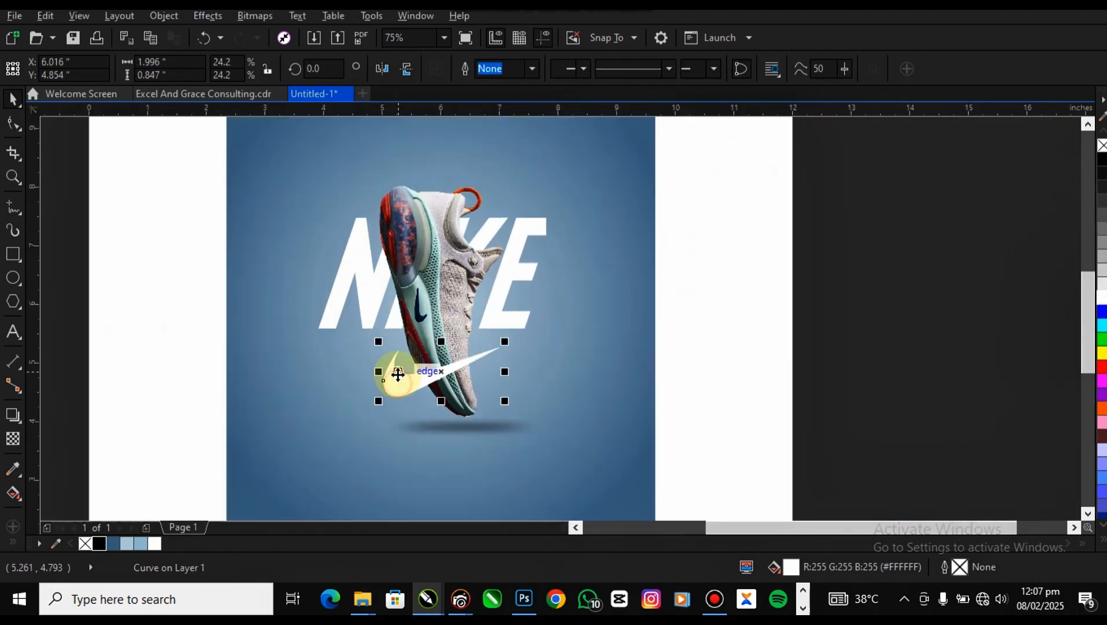
scroll(398, 375, "up", 1)
left_click_drag(395, 389, 399, 366)
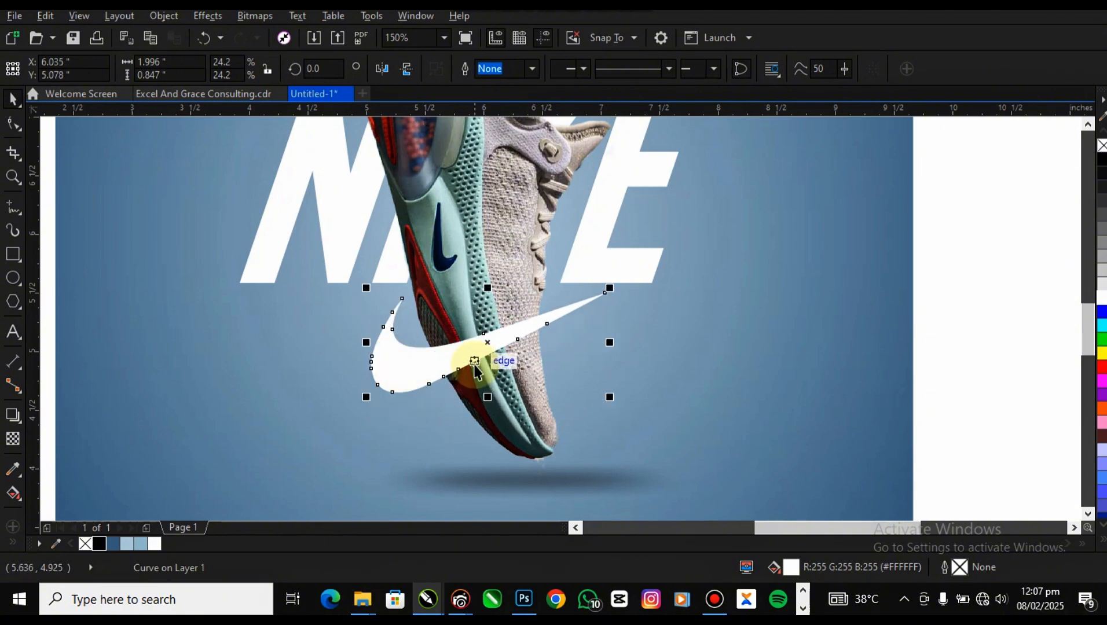
scroll(472, 370, "down", 2)
scroll(579, 376, "up", 1)
scroll(550, 359, "down", 1)
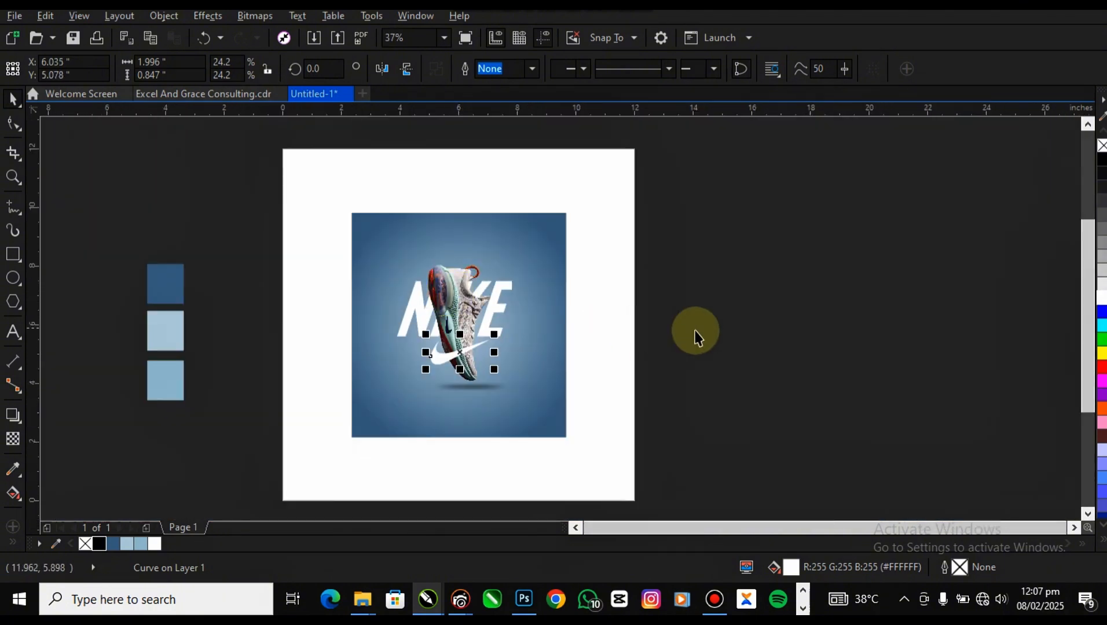
left_click(694, 337)
Group the NIKE text, shoe, swoosh and shadow, and center the group on the blue square at X 6, Y 6 inches
left_click_drag(352, 418, 353, 417)
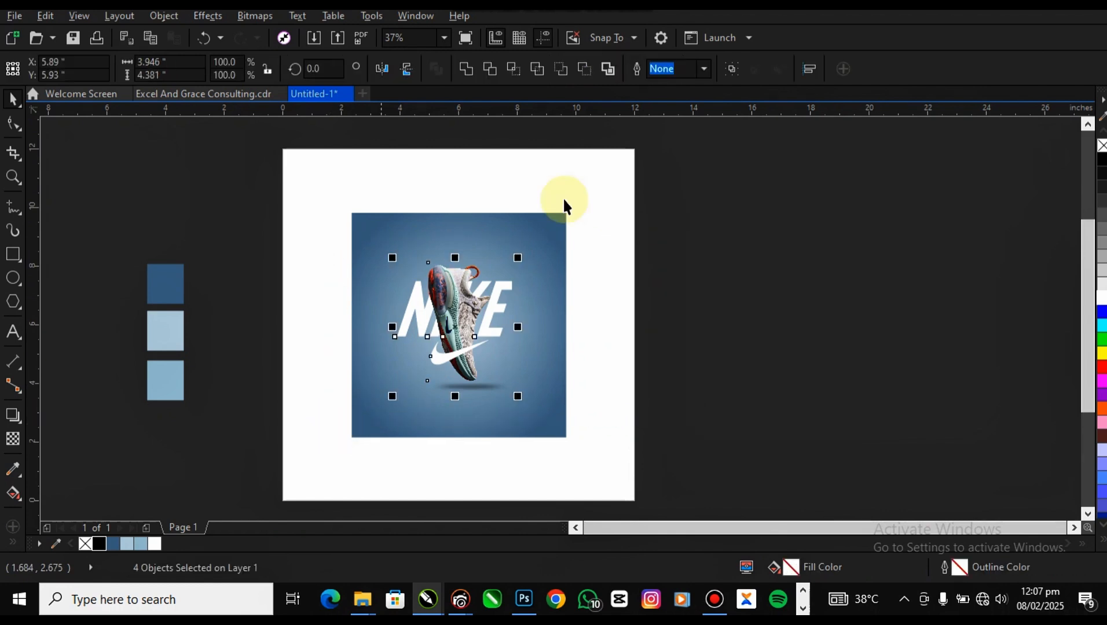
left_click(730, 69)
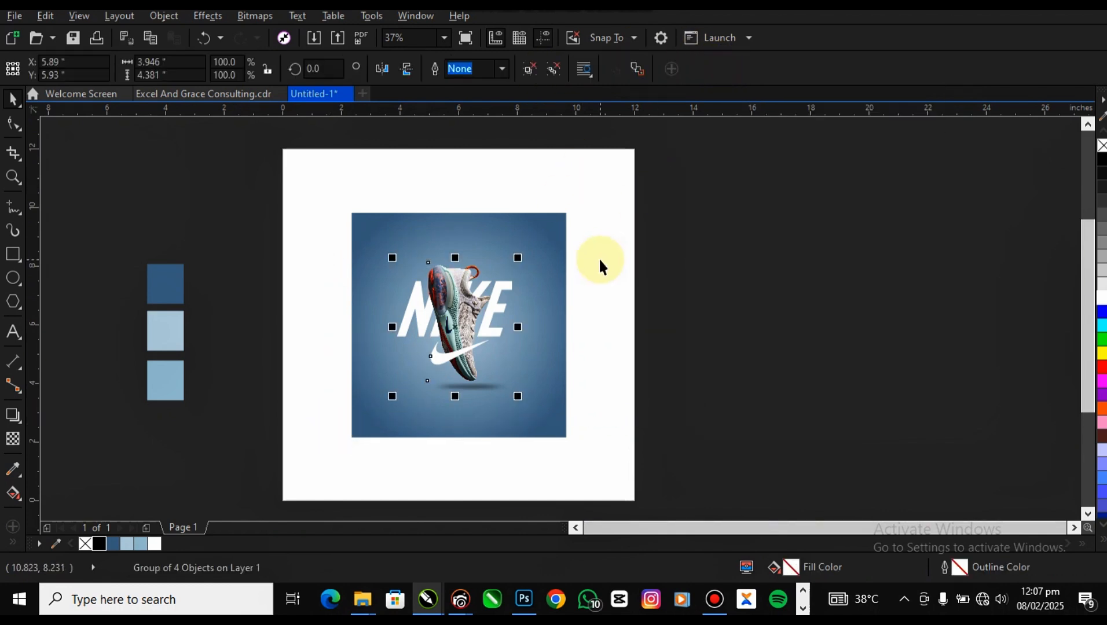
left_click(535, 238)
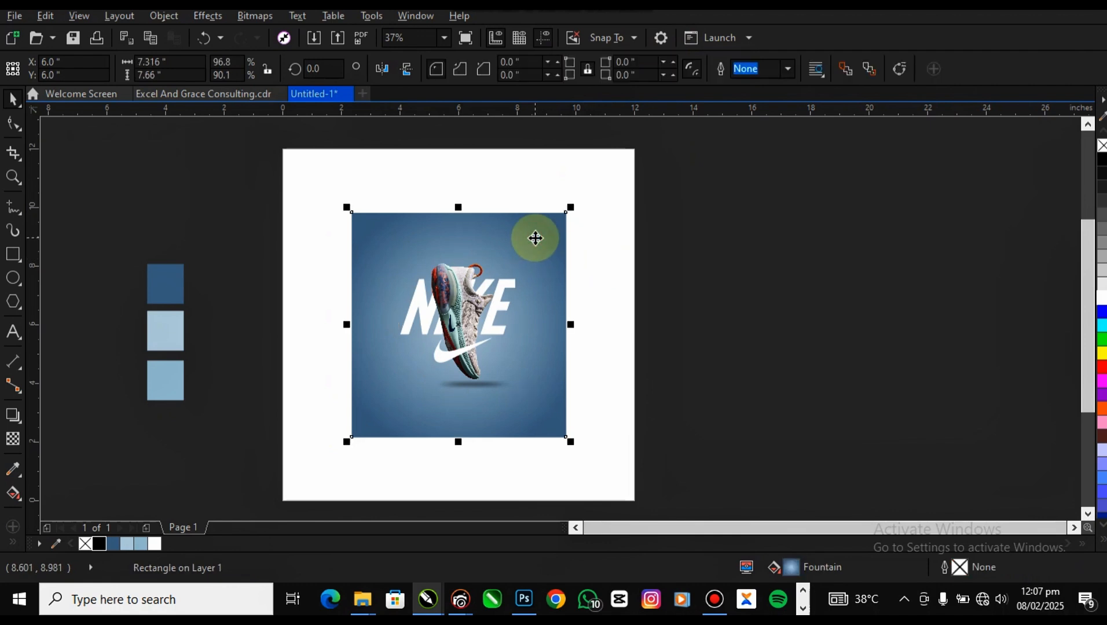
left_click(429, 334)
scroll(429, 333, "up", 2)
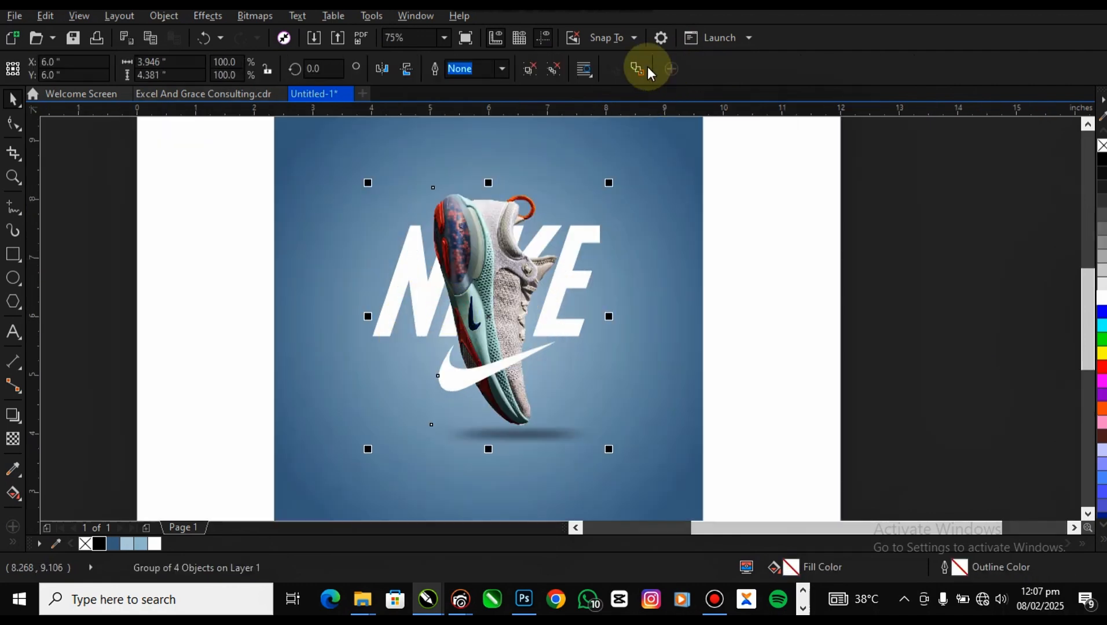
Ungroup the centered text, shoe, swoosh and shadow into separate objects
left_click(531, 70)
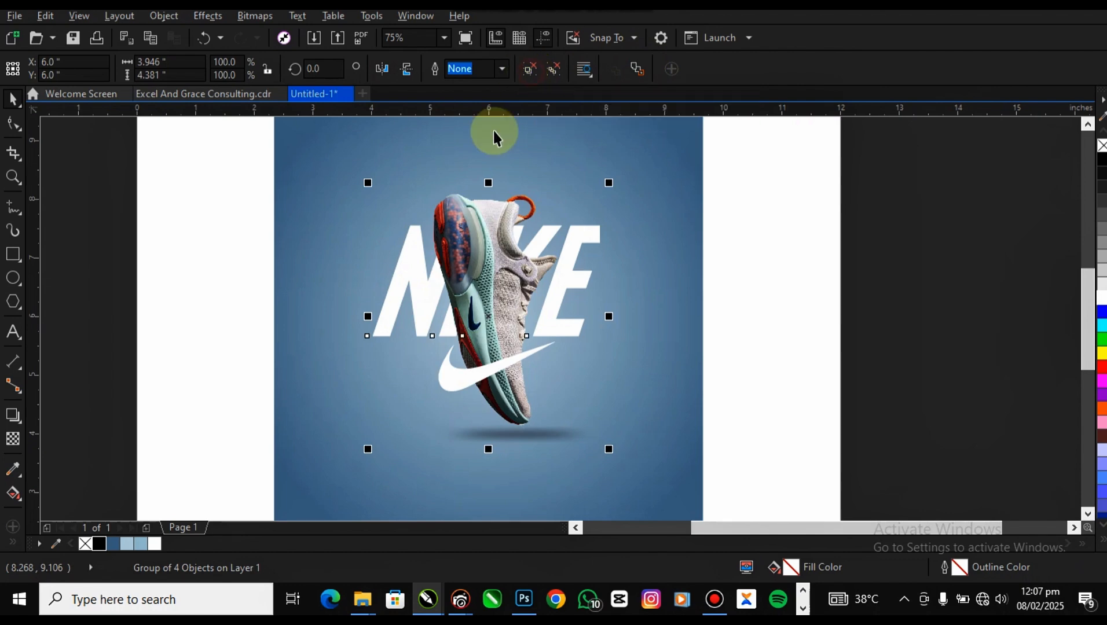
left_click(745, 336)
scroll(499, 433, "up", 2)
scroll(499, 433, "down", 4)
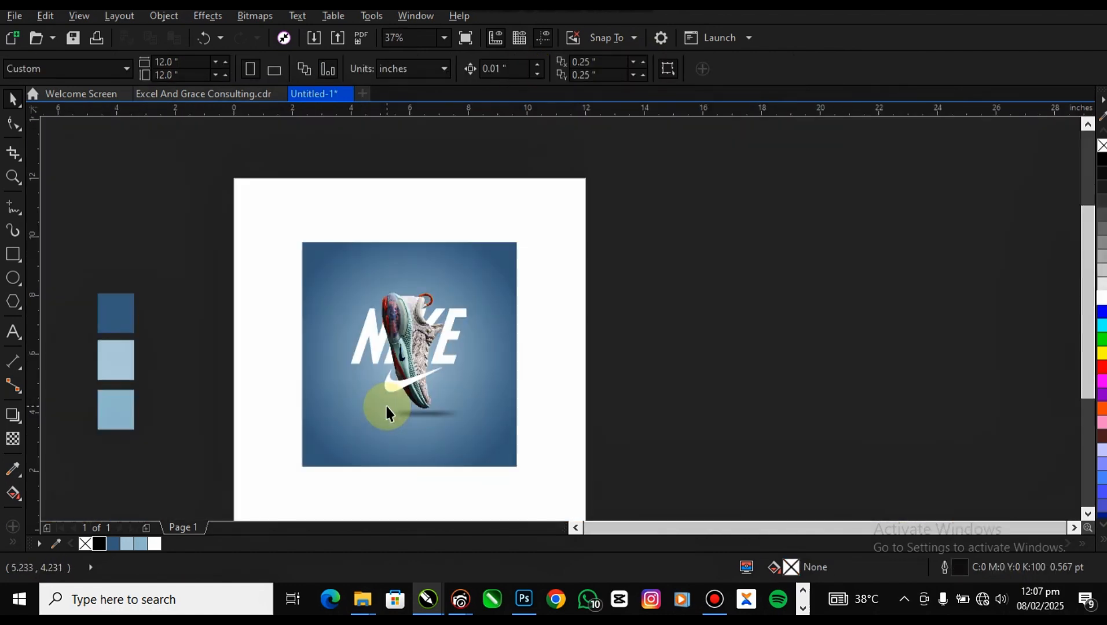
Adjust the blue square's radial gradient by moving its midpoint outward and slightly extending its outer radius
left_click(487, 273)
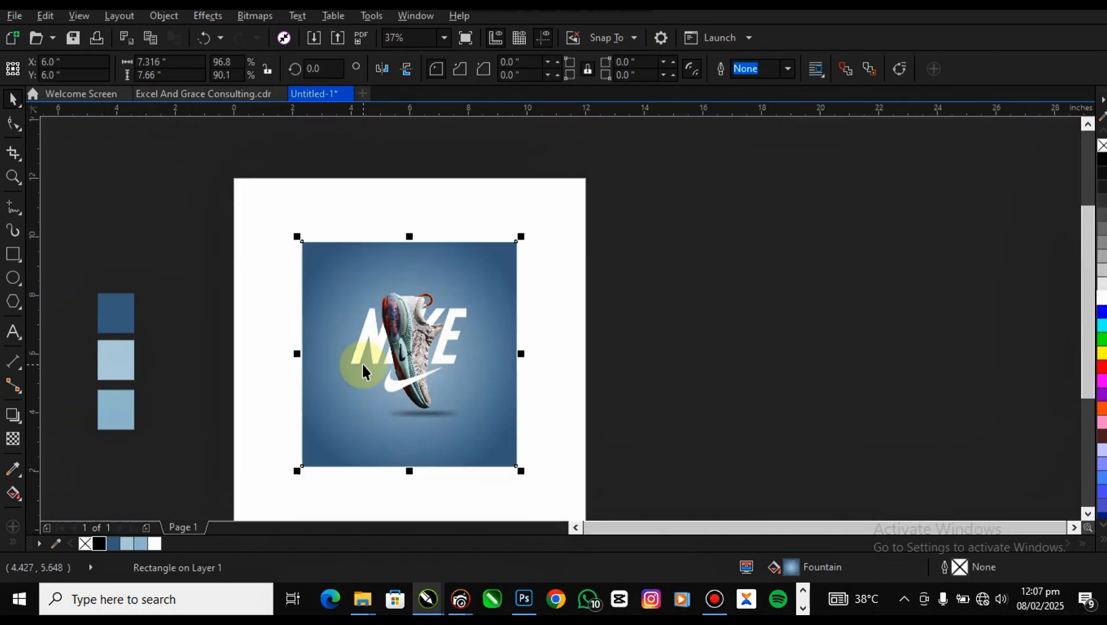
key("g")
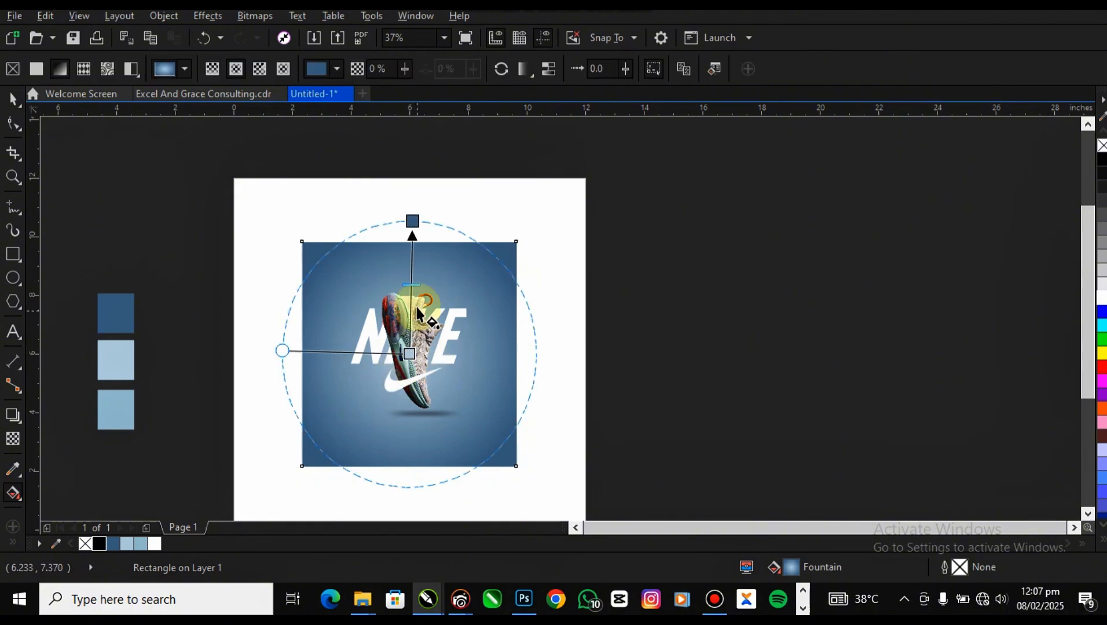
left_click(417, 277)
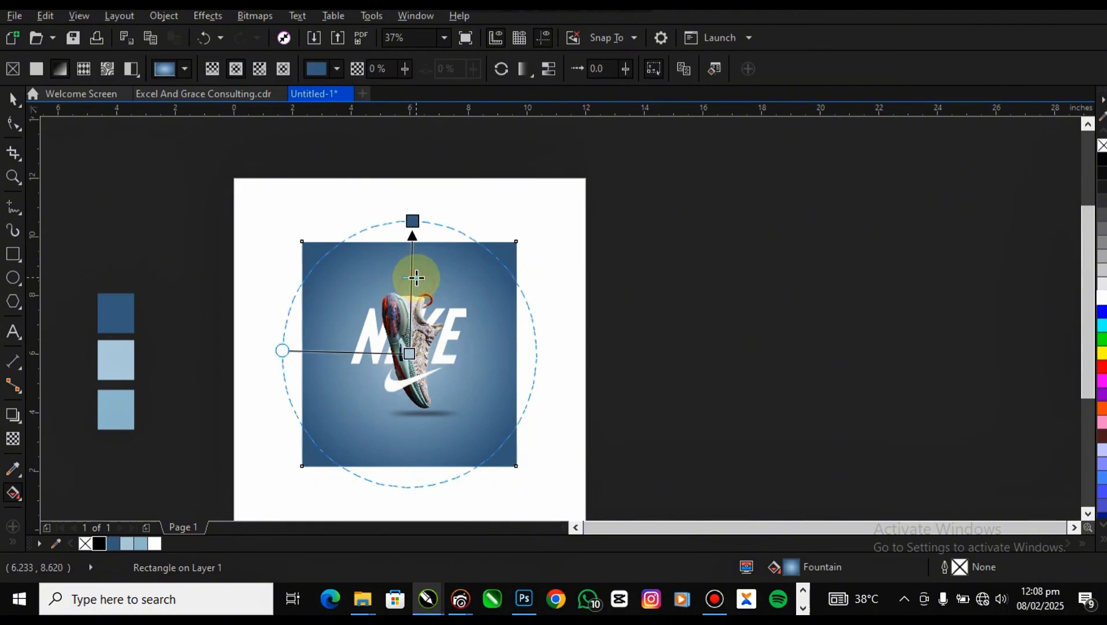
left_click_drag(412, 222, 414, 218)
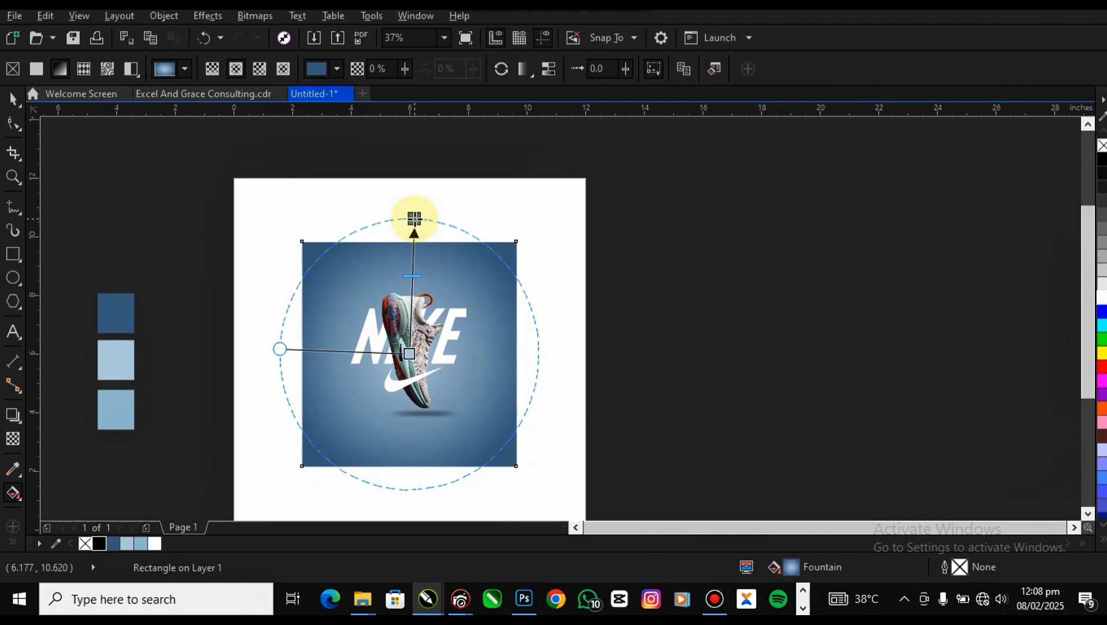
left_click(14, 100)
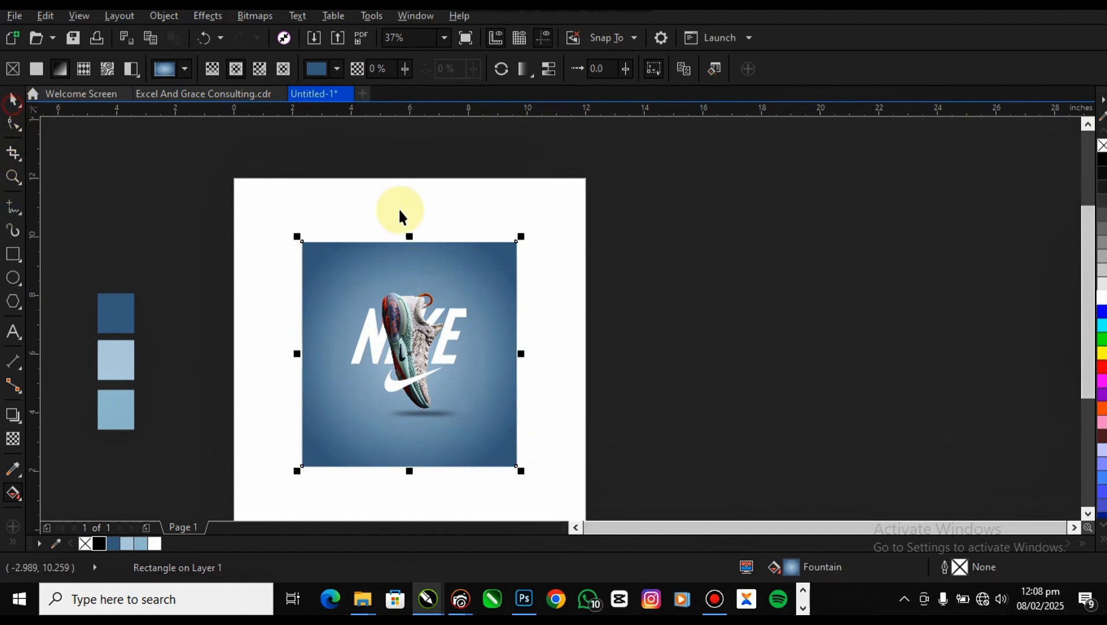
left_click(549, 215)
Scale the NIKE text, shoe, swoosh and shadow together from their center to about 4.55 by 5.05 inches
left_click_drag(603, 208, 278, 455)
scroll(465, 267, "up", 2)
scroll(475, 298, "down", 2)
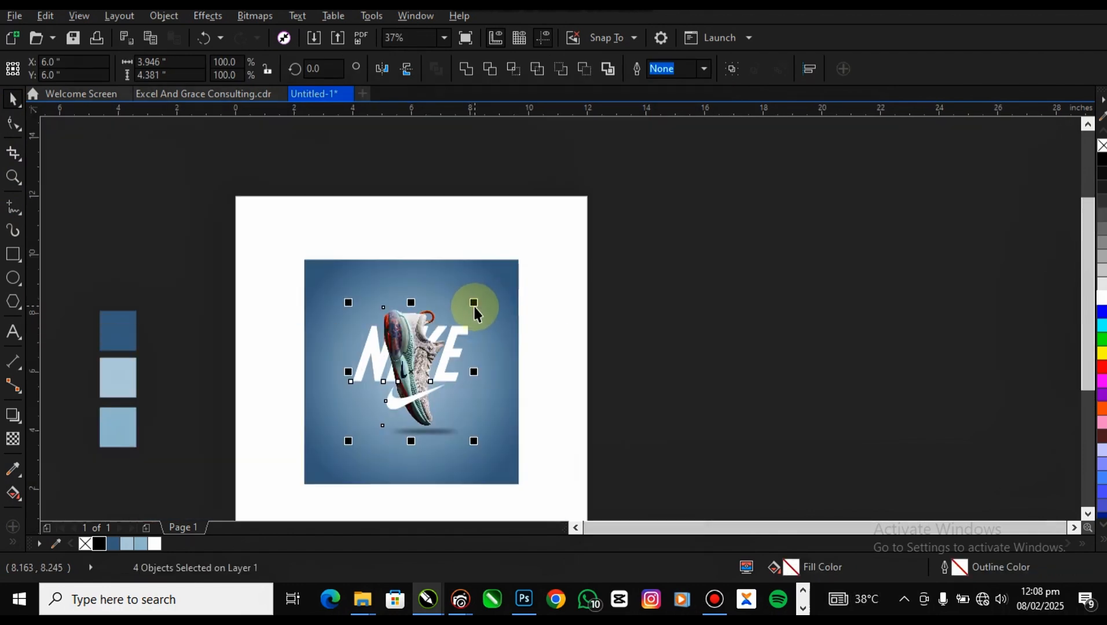
left_click_drag(476, 299, 483, 290)
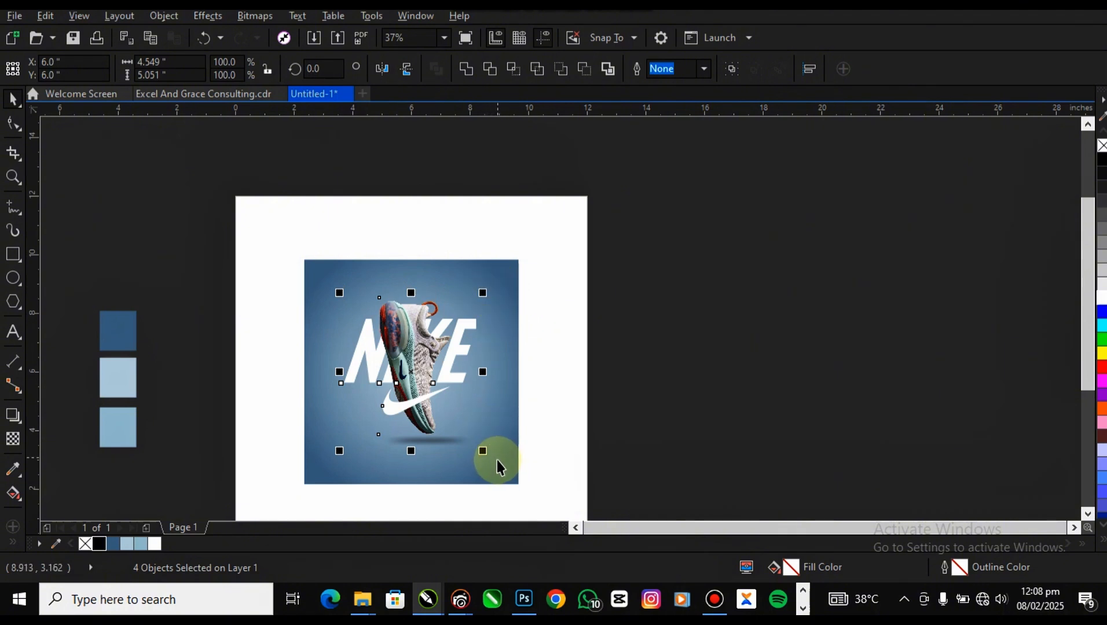
left_click(569, 378)
scroll(383, 448, "up", 3)
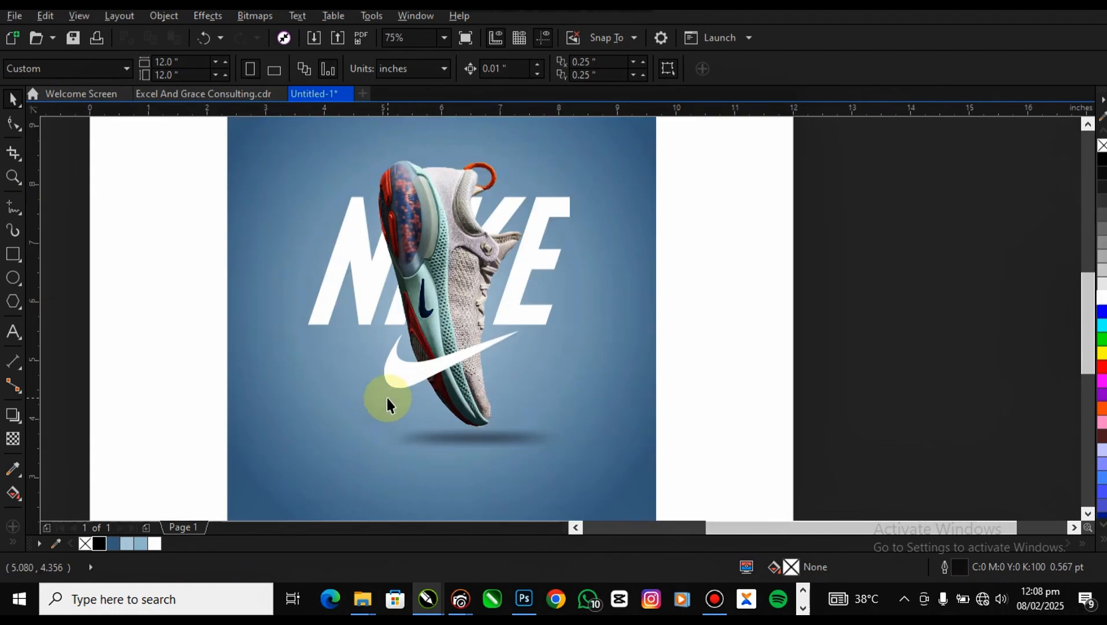
Frame the finished Nike design on the page and show it in a full-screen preview
scroll(389, 393, "down", 3)
scroll(440, 336, "up", 3)
scroll(437, 336, "down", 3)
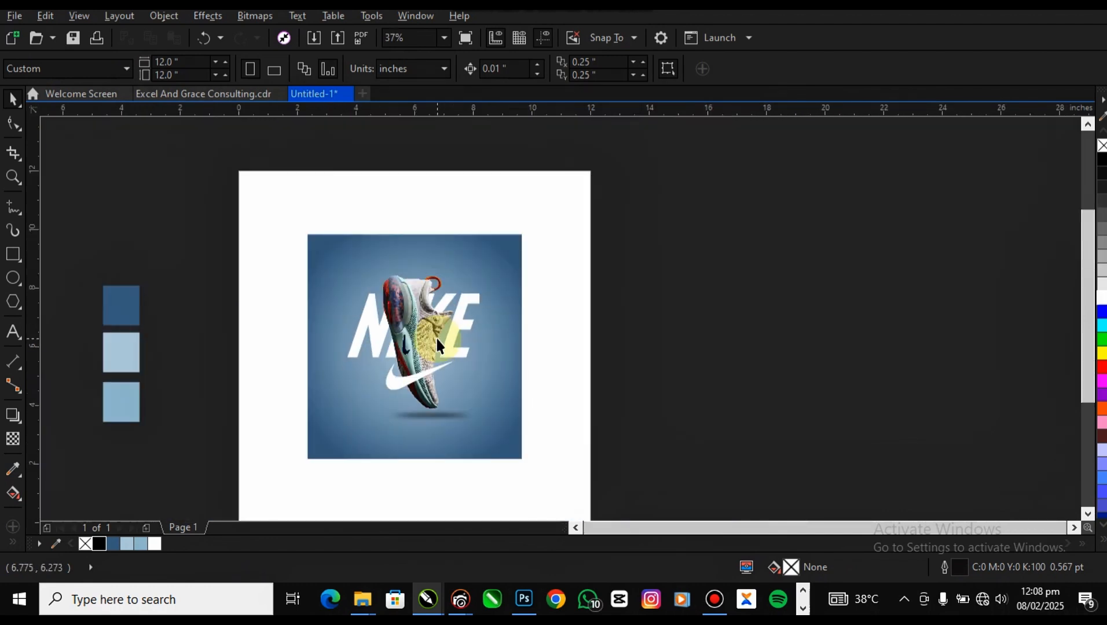
key("z")
left_click_drag(291, 213, 526, 464)
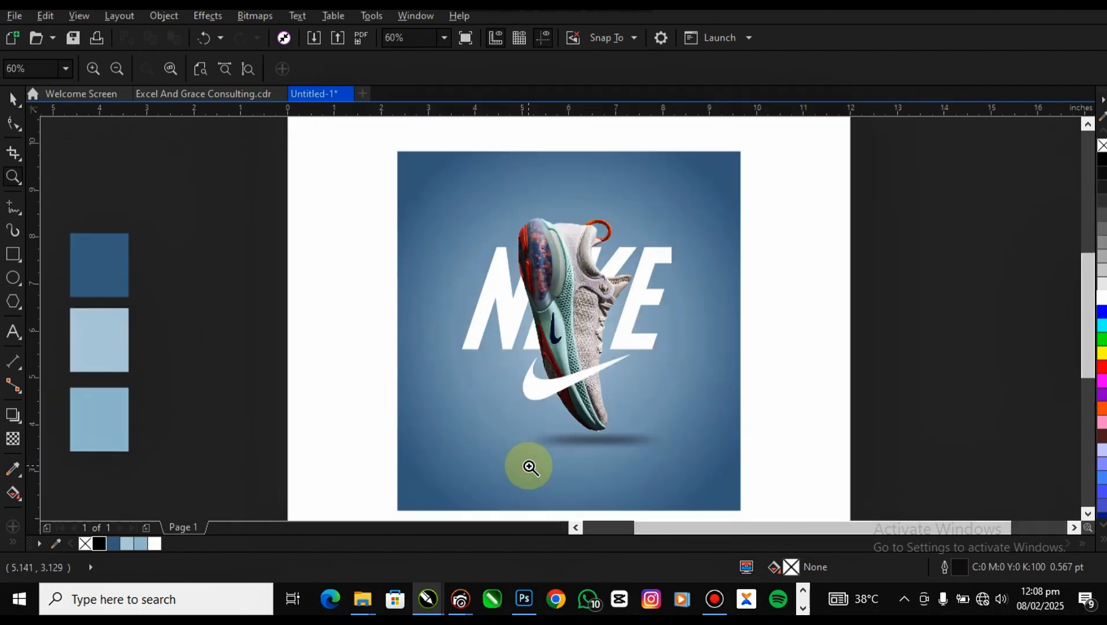
left_click_drag(347, 137, 770, 518)
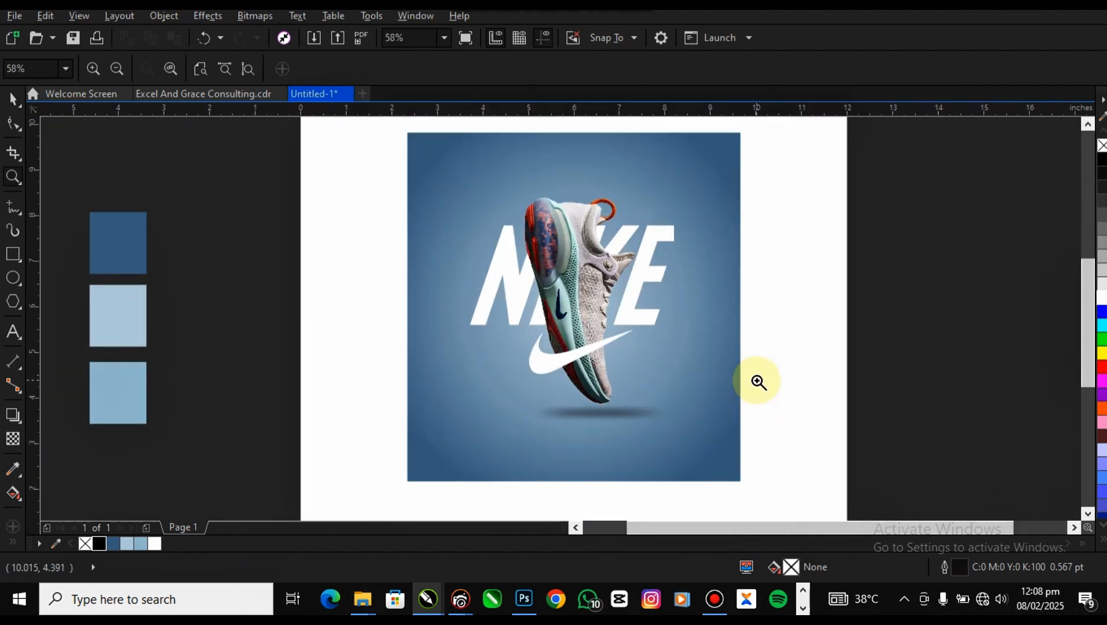
left_click(13, 98)
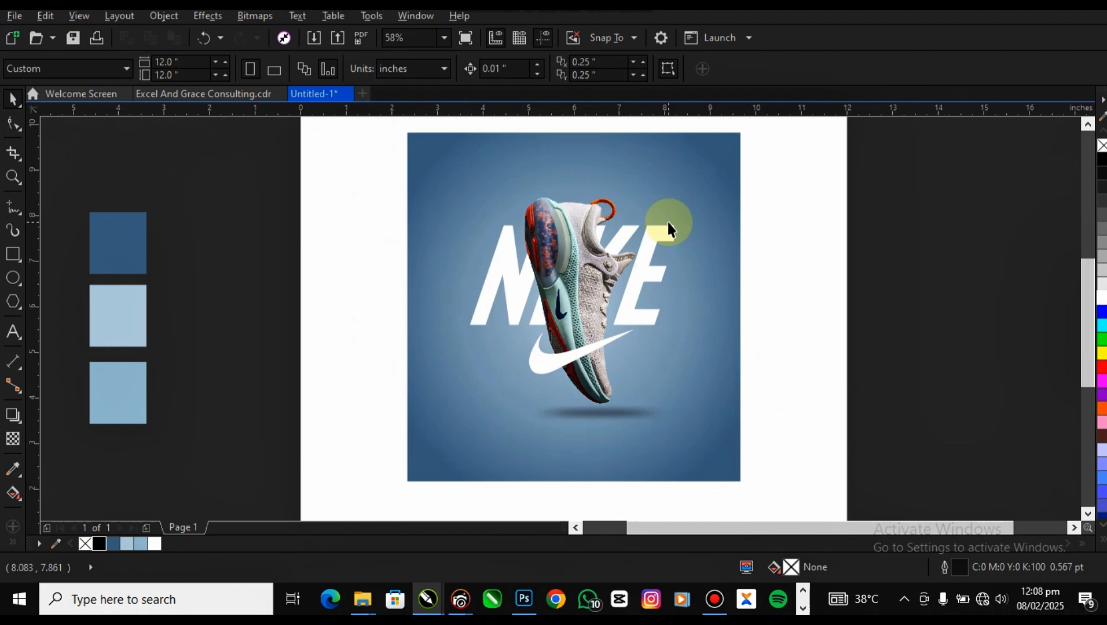
right_click(791, 139)
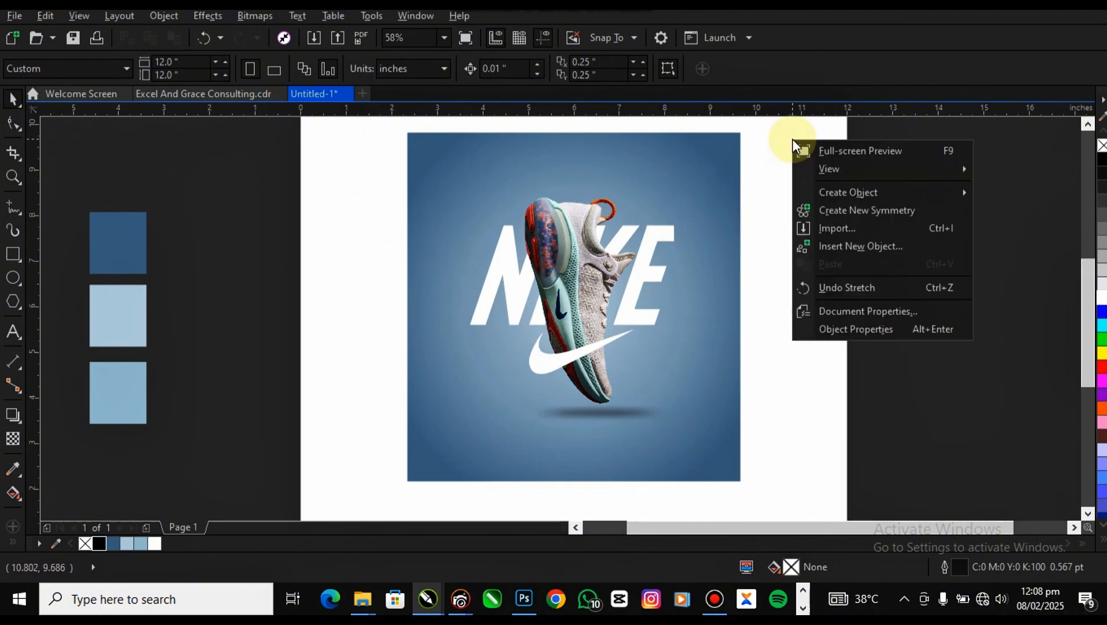
left_click(811, 150)
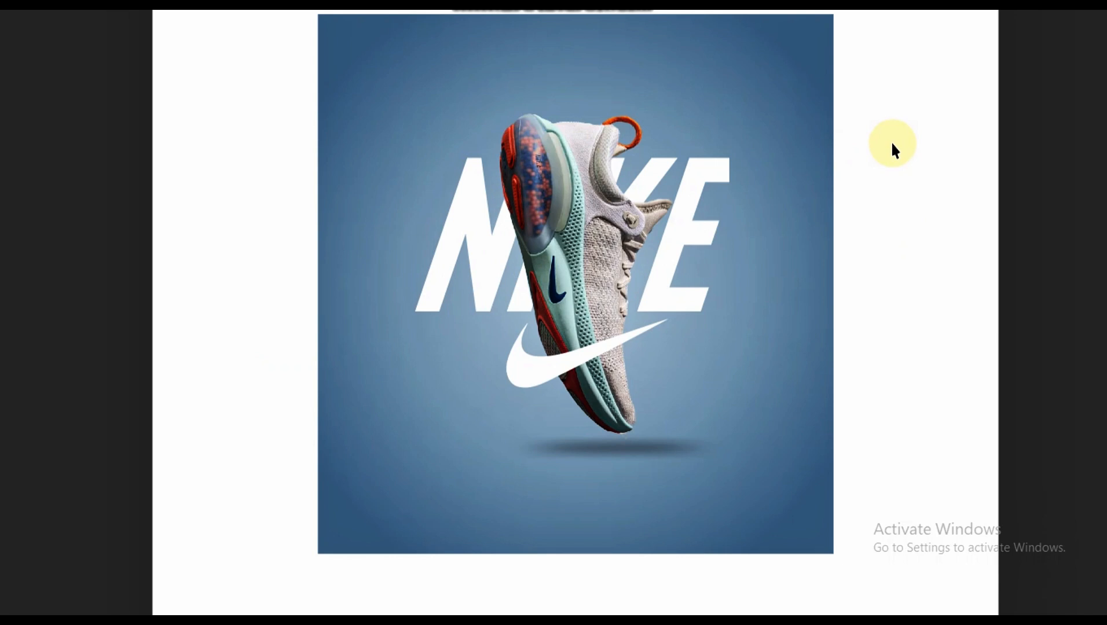